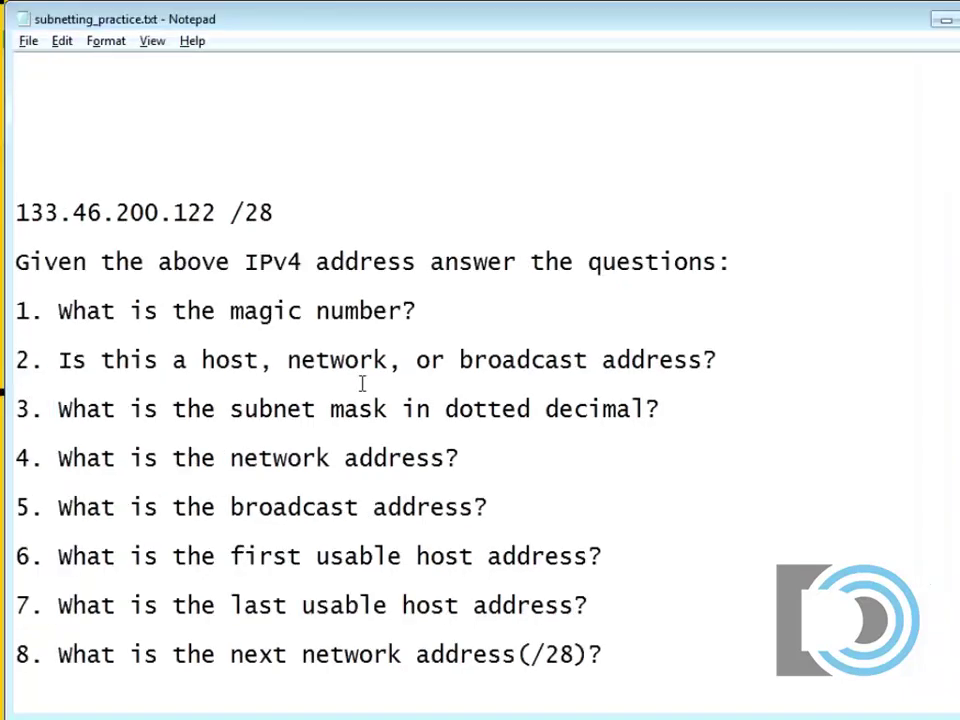
Write the /28 mask in binary above the given address as 11111111.11111111.11111111.11110000.
{"action": "left_click_drag", "start_coordinate": [230, 213], "coordinate": [273, 213]}
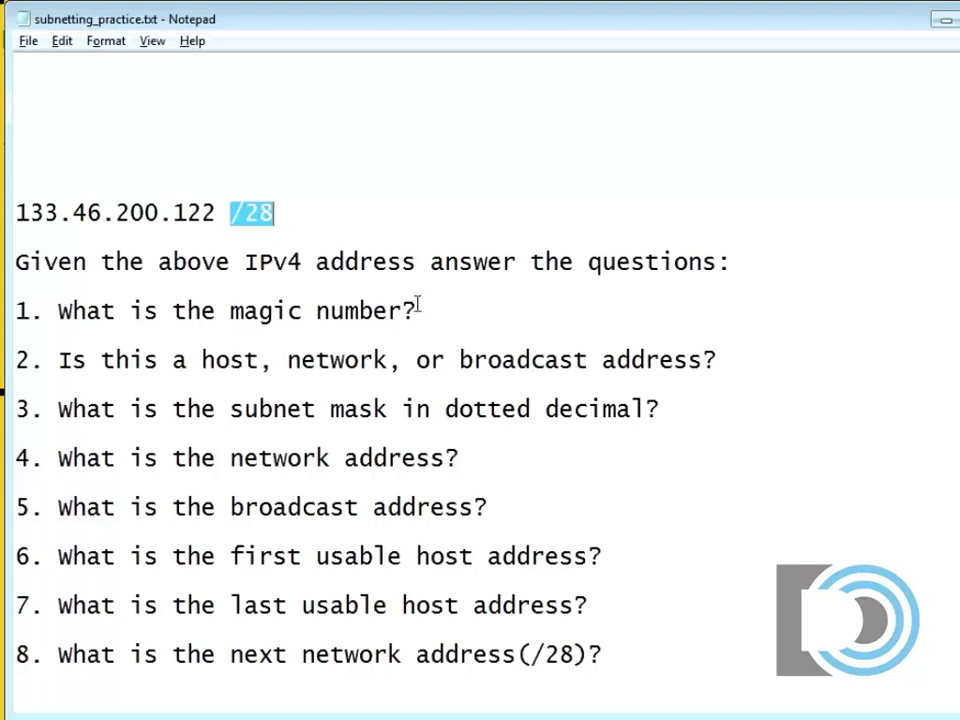
{"action": "left_click", "coordinate": [53, 101]}
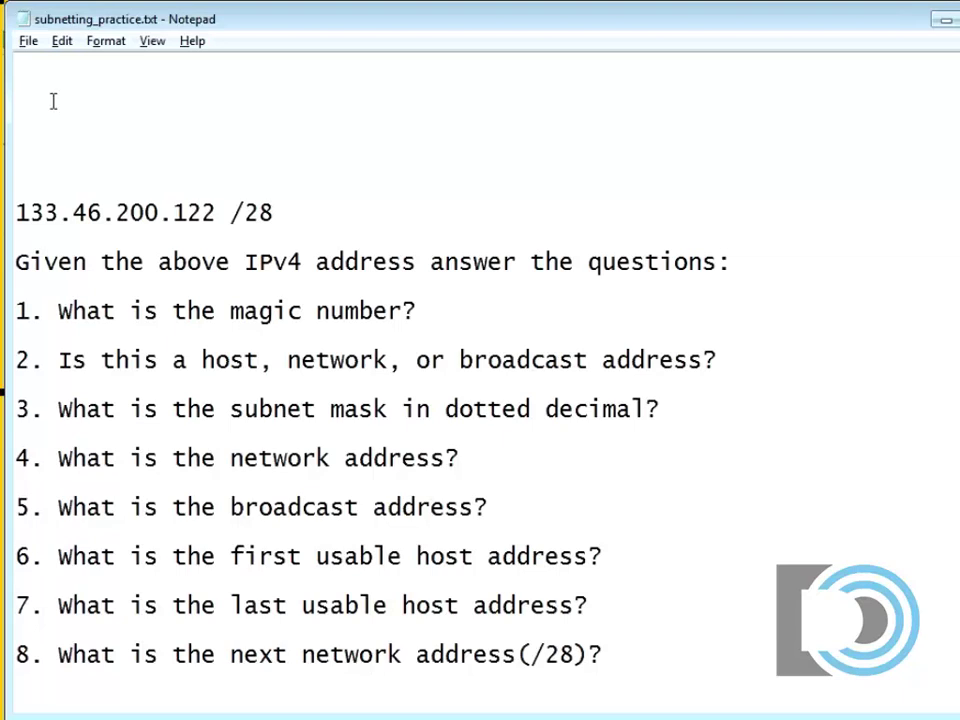
{"action": "type", "text": "11111111."}
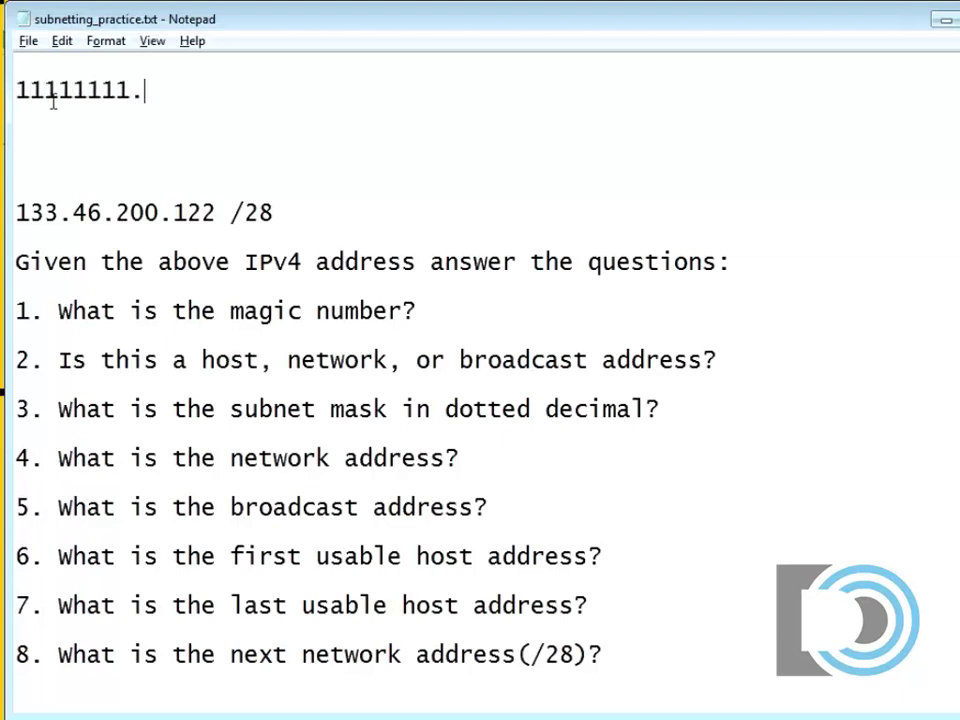
{"action": "type", "text": "11111111."}
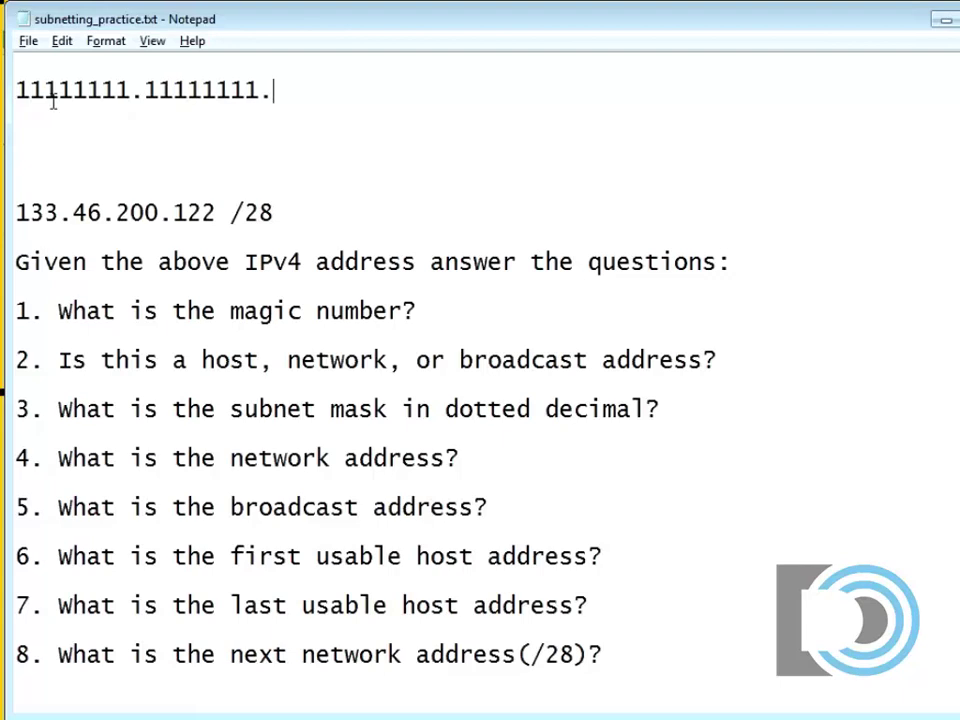
{"action": "type", "text": "11111111."}
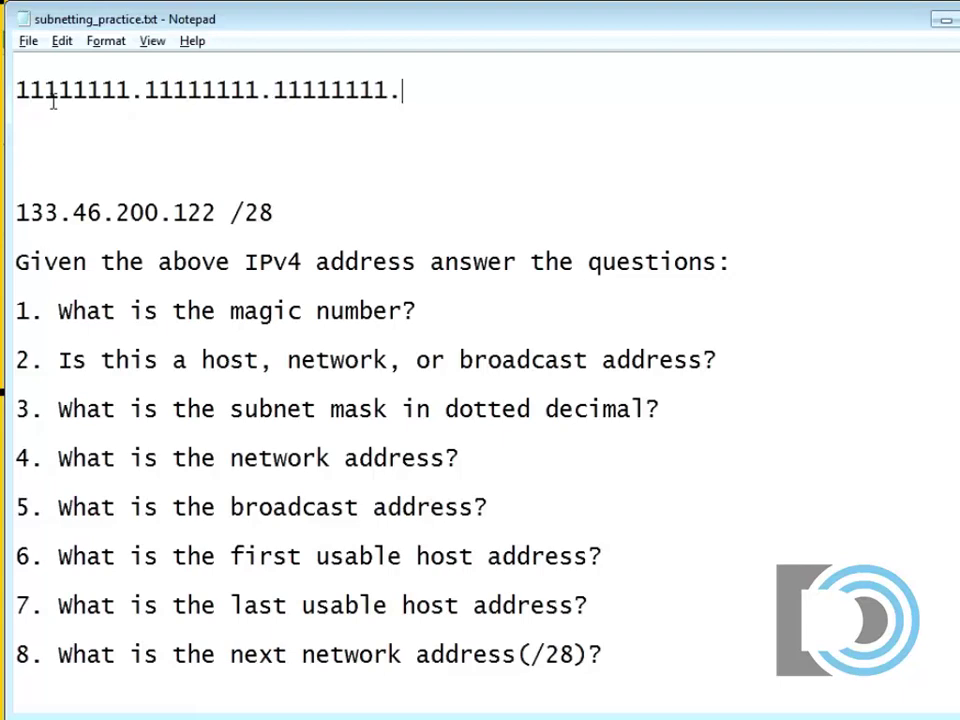
{"action": "type", "text": "111"}
{"action": "type", "text": "1"}
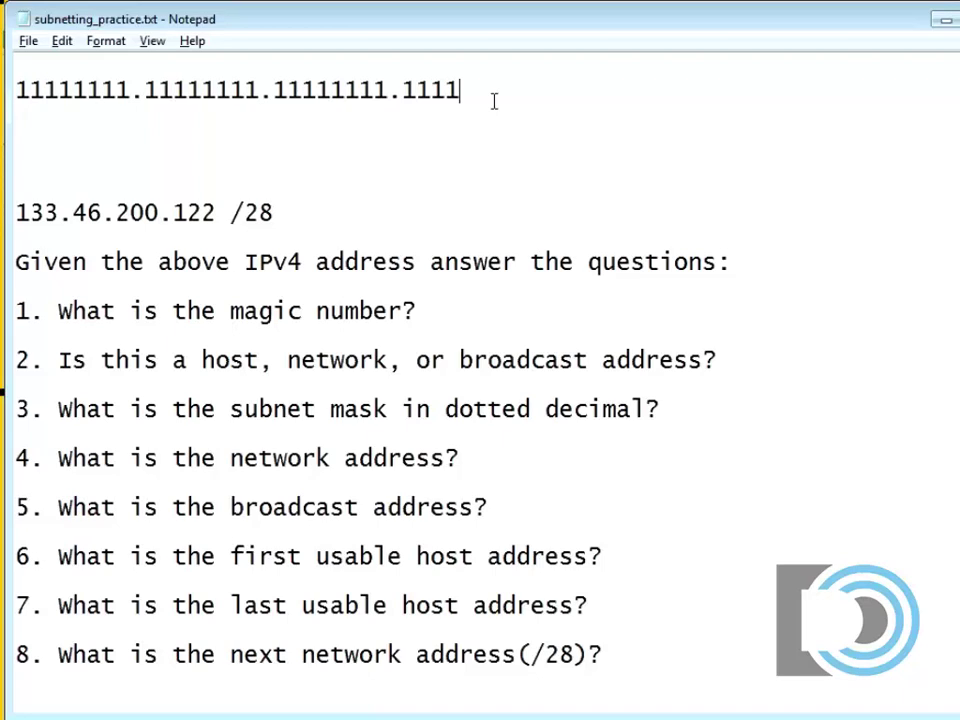
{"action": "type", "text": "0000"}
Answer question 3 on the dotted-decimal subnet mask with 255.255.255.240.
{"action": "left_click", "coordinate": [673, 407]}
{"action": "type", "text": "255.255.2"}
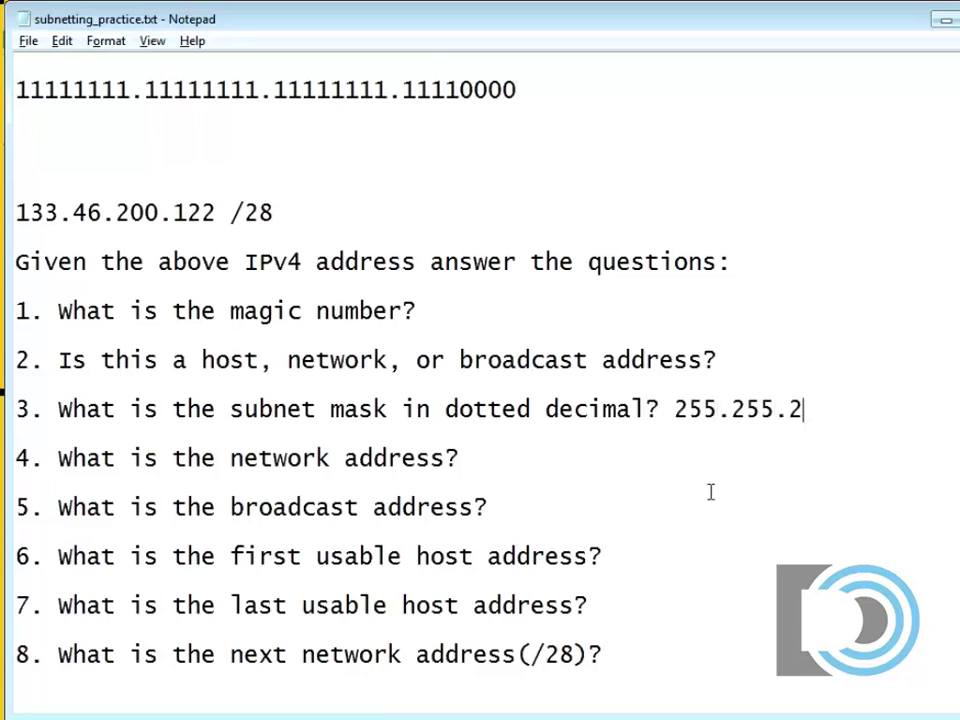
{"action": "type", "text": "55.240"}
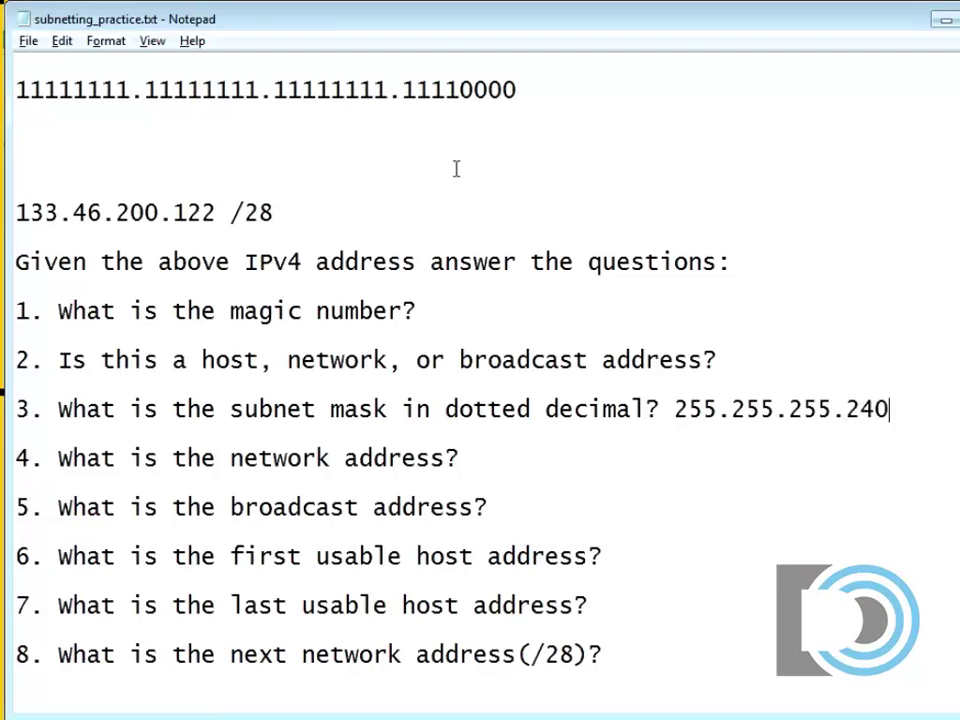
{"action": "left_click_drag", "start_coordinate": [404, 88], "coordinate": [415, 89]}
{"action": "left_click", "coordinate": [474, 64]}
{"action": "key", "text": "Up"}
{"action": "type", "text": "1"}
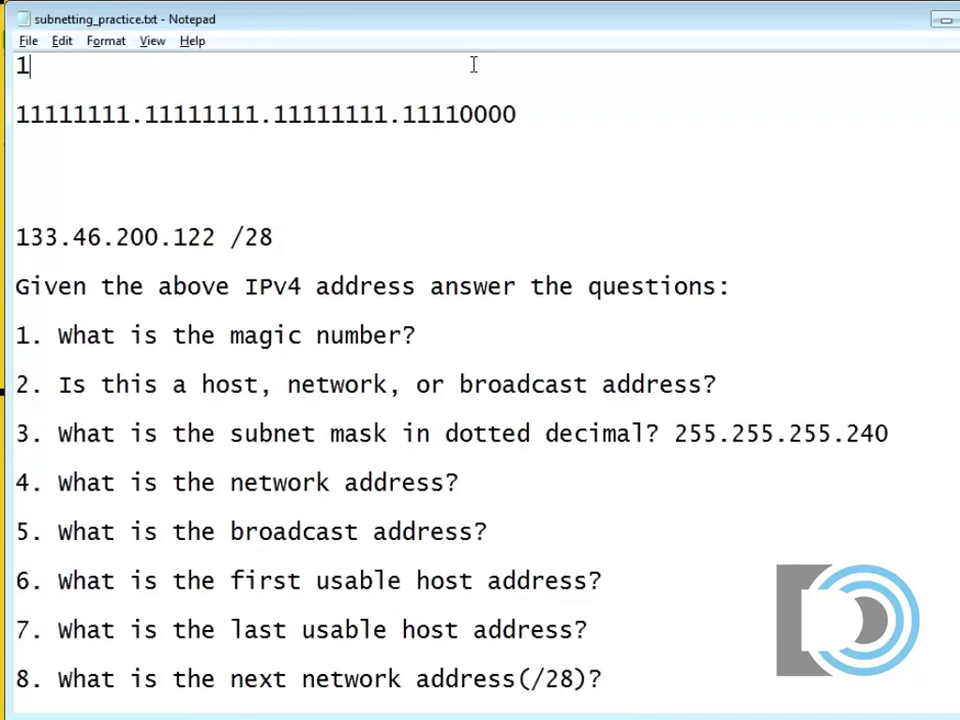
{"action": "type", "text": "28 64 "}
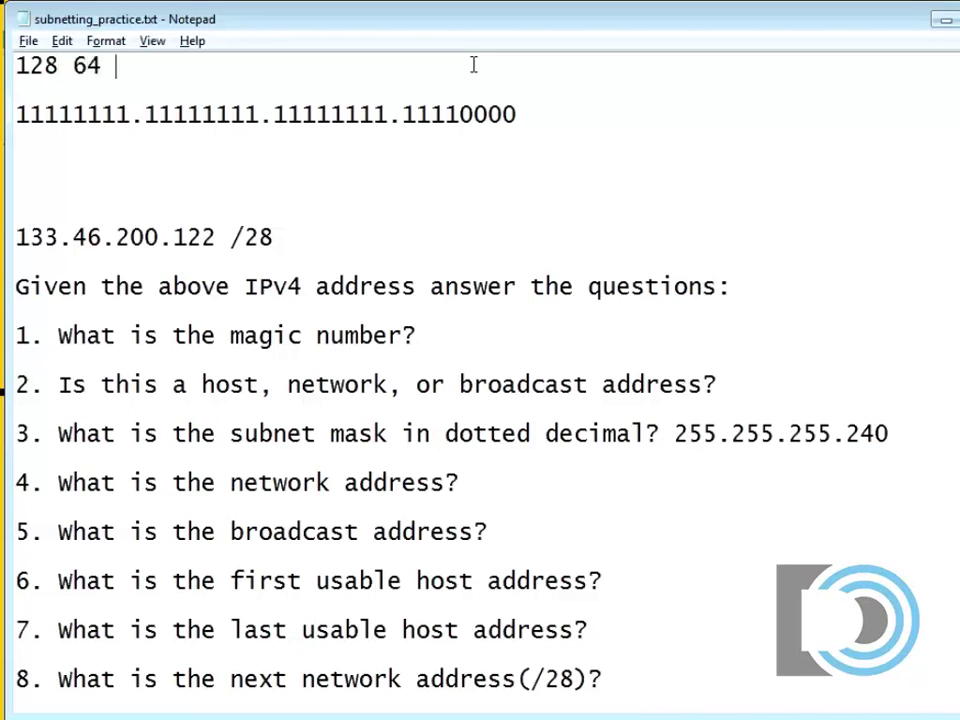
{"action": "type", "text": "32 16 "}
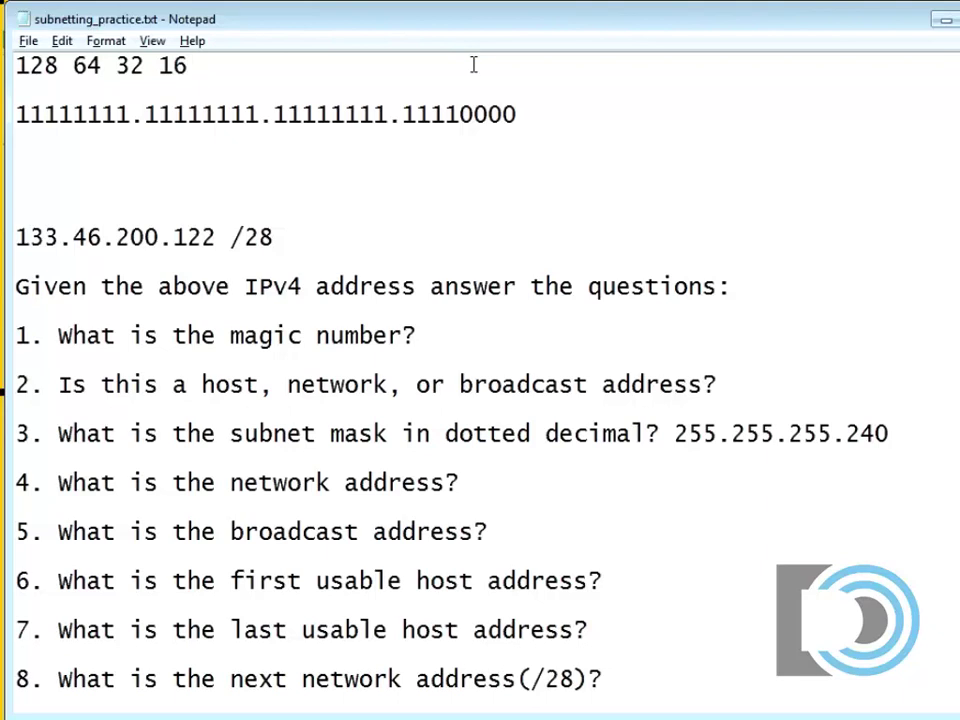
{"action": "type", "text": "8 4 2 1"}
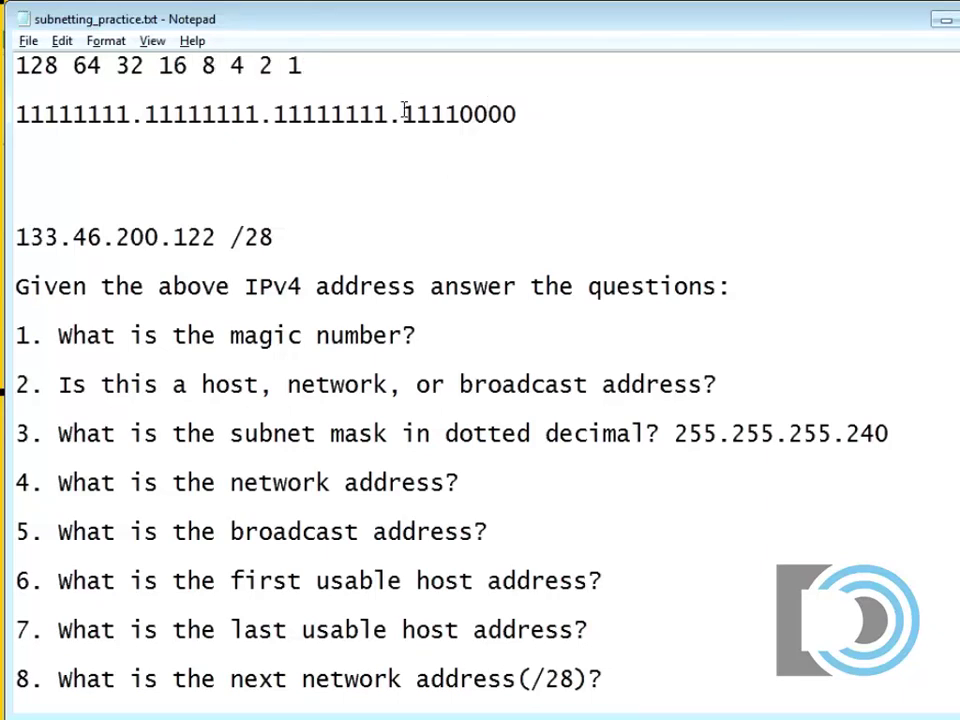
Mark the four one bits in the mask's last octet and answer question 1 on the magic number with 16.
{"action": "left_click_drag", "start_coordinate": [402, 114], "coordinate": [459, 111]}
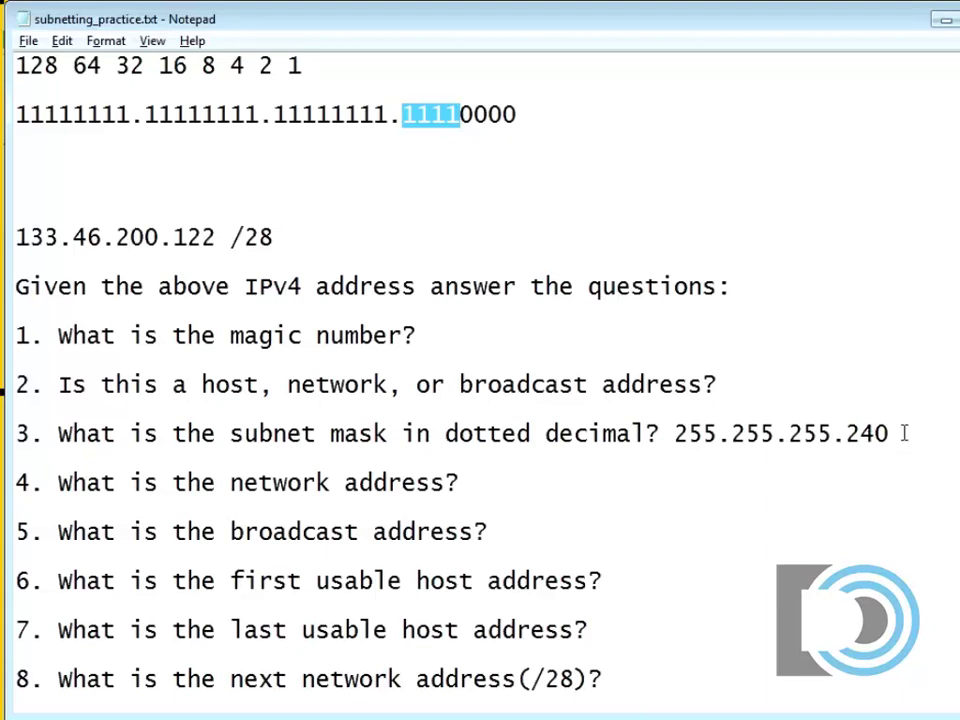
{"action": "left_click", "coordinate": [480, 176]}
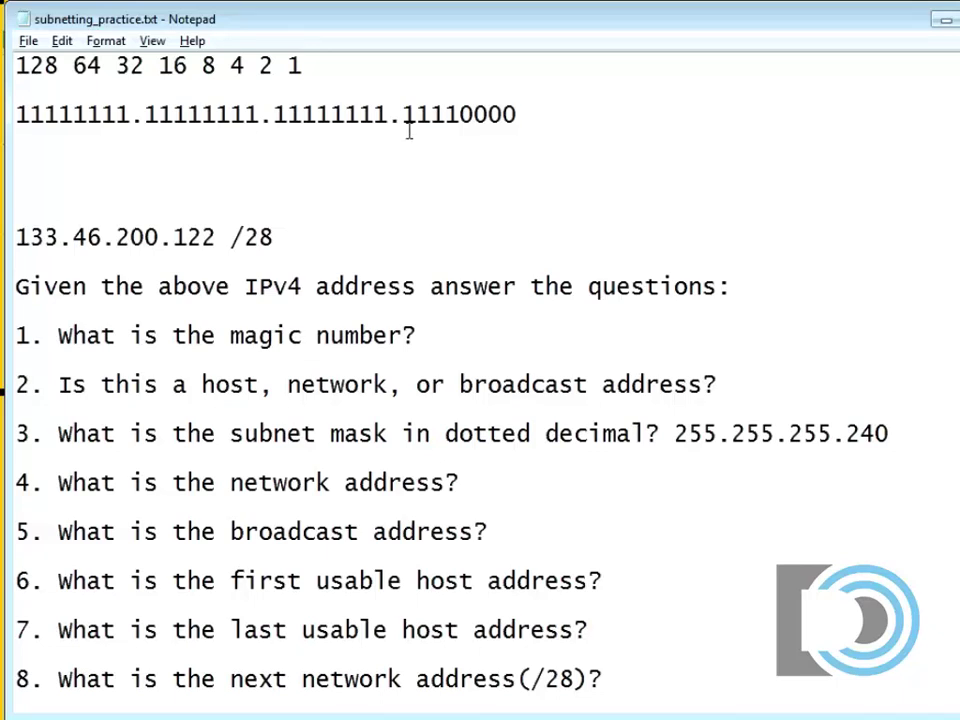
{"action": "left_click_drag", "start_coordinate": [405, 117], "coordinate": [458, 114]}
{"action": "left_click", "coordinate": [446, 335]}
{"action": "type", "text": "16"}
Start a comma-separated network list below the binary mask with 133.46.200.0, and highlight the mask's last octet.
{"action": "left_click", "coordinate": [19, 163]}
{"action": "type", "text": "133."}
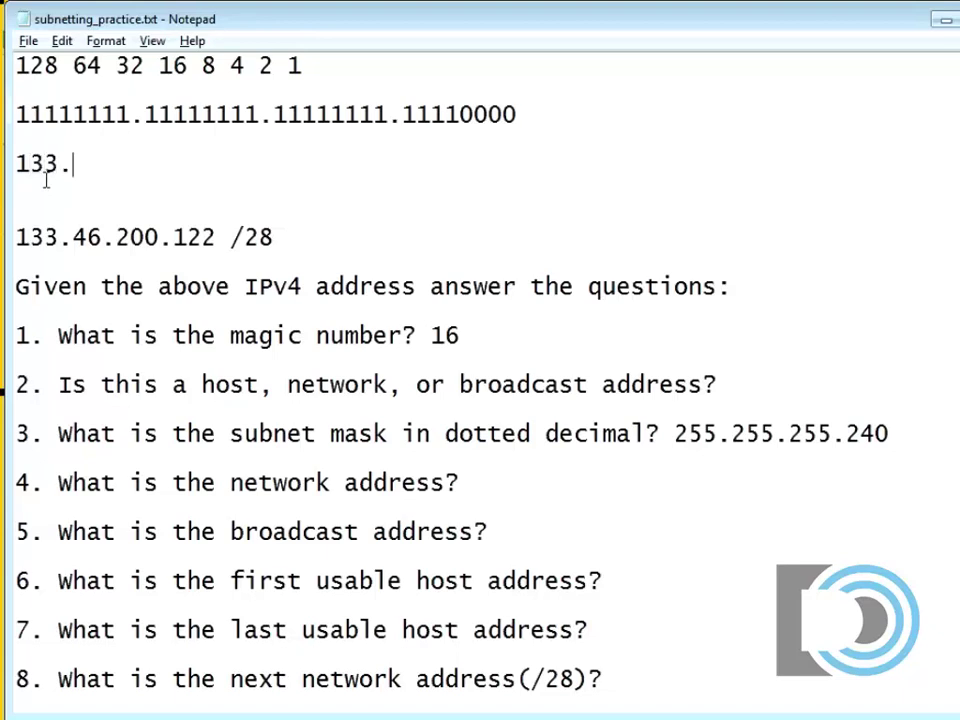
{"action": "type", "text": "46.200.0"}
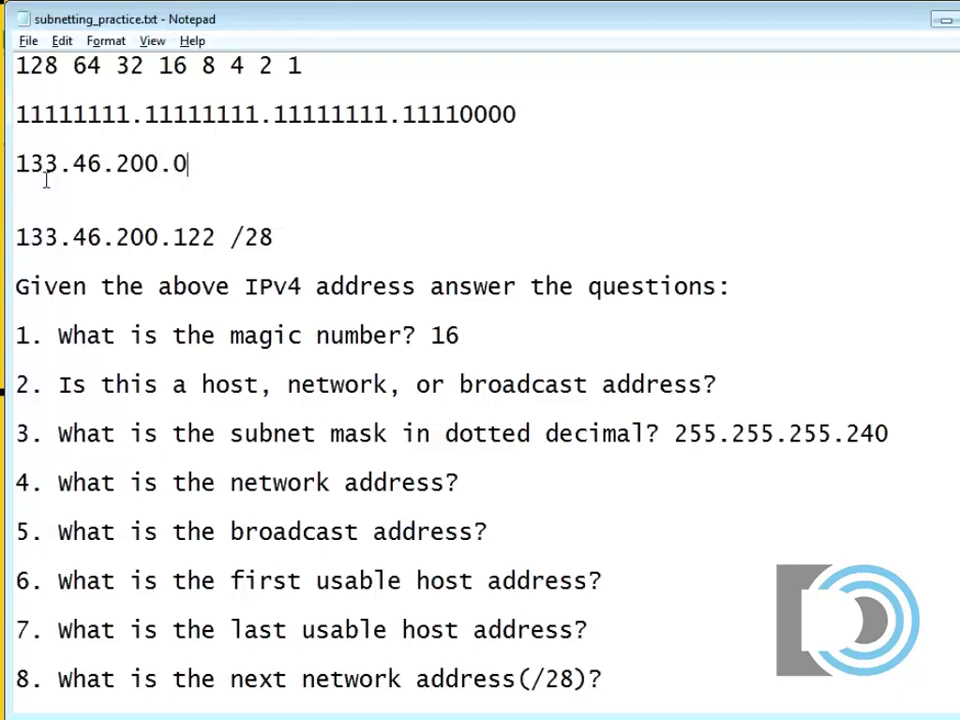
{"action": "type", "text": ","}
{"action": "double_click", "coordinate": [176, 164]}
{"action": "left_click", "coordinate": [175, 167]}
{"action": "double_click", "coordinate": [176, 164]}
{"action": "left_click_drag", "start_coordinate": [404, 114], "coordinate": [529, 114]}
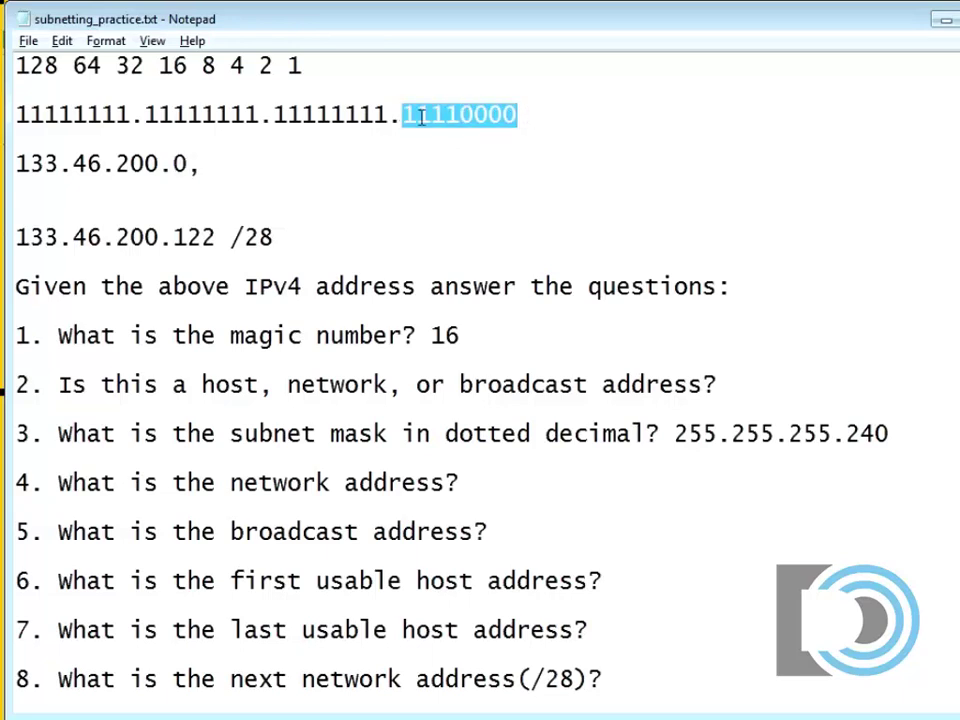
{"action": "left_click", "coordinate": [215, 164]}
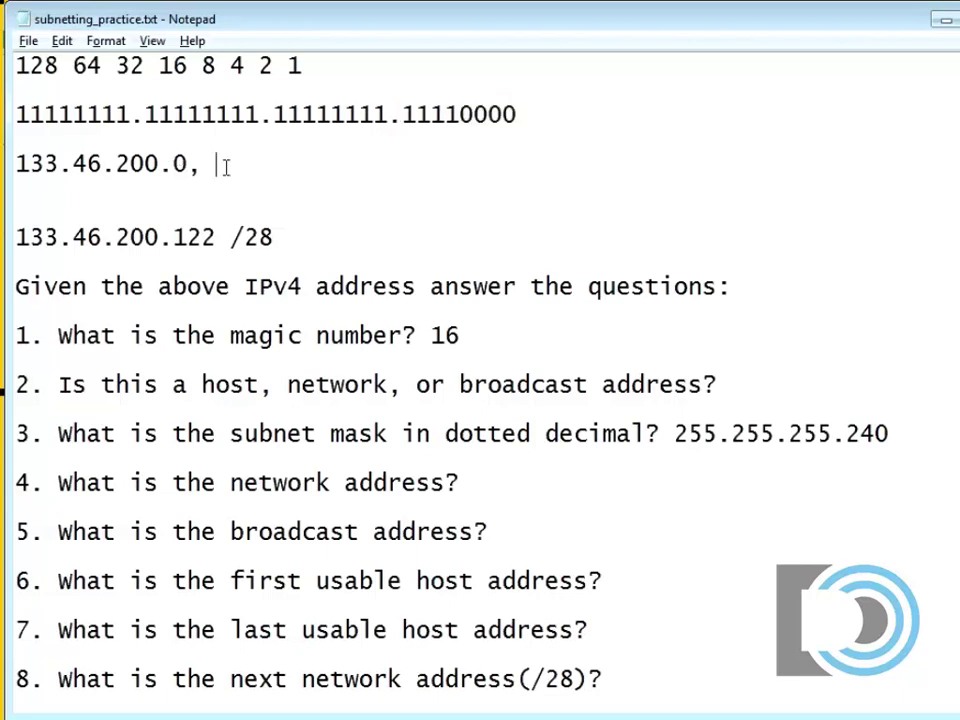
Extend the network list with 133.46.200.16 and 133.46.200.32, reusing a copy of the first address.
{"action": "left_click_drag", "start_coordinate": [187, 164], "coordinate": [5, 163]}
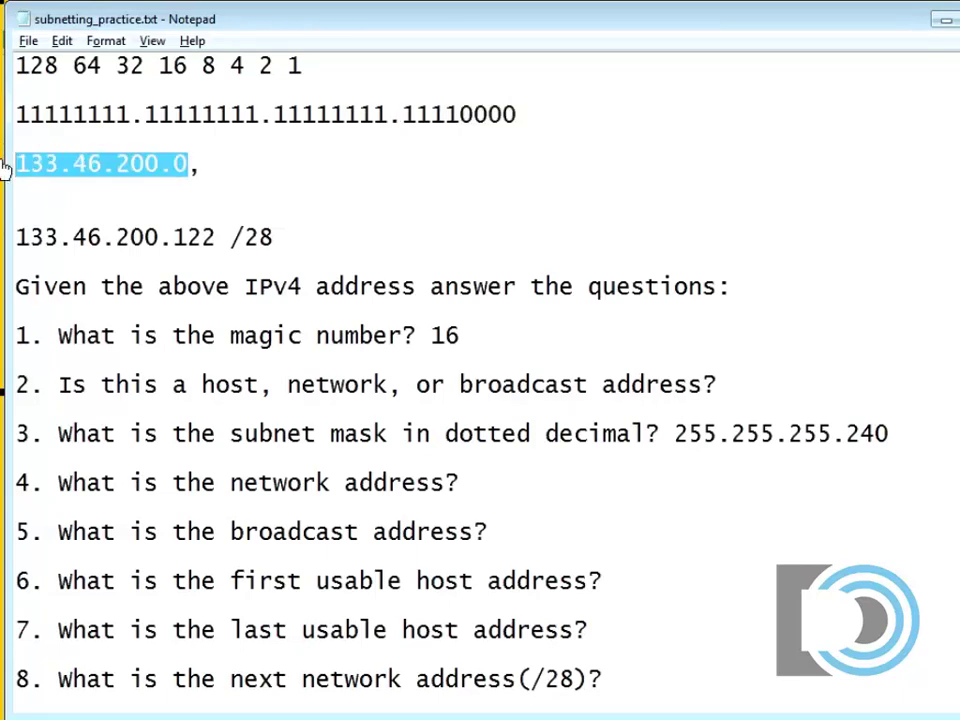
{"action": "key", "text": "ctrl+c"}
{"action": "left_click", "coordinate": [226, 166]}
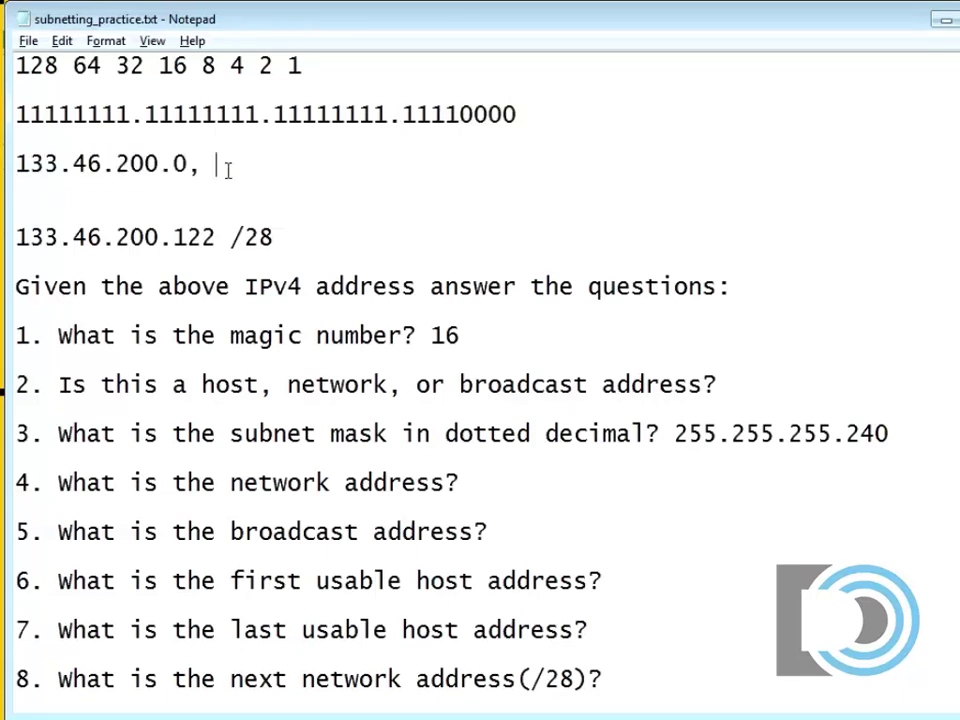
{"action": "key", "text": "ctrl+v"}
{"action": "key", "text": "BackSpace"}
{"action": "type", "text": "1"}
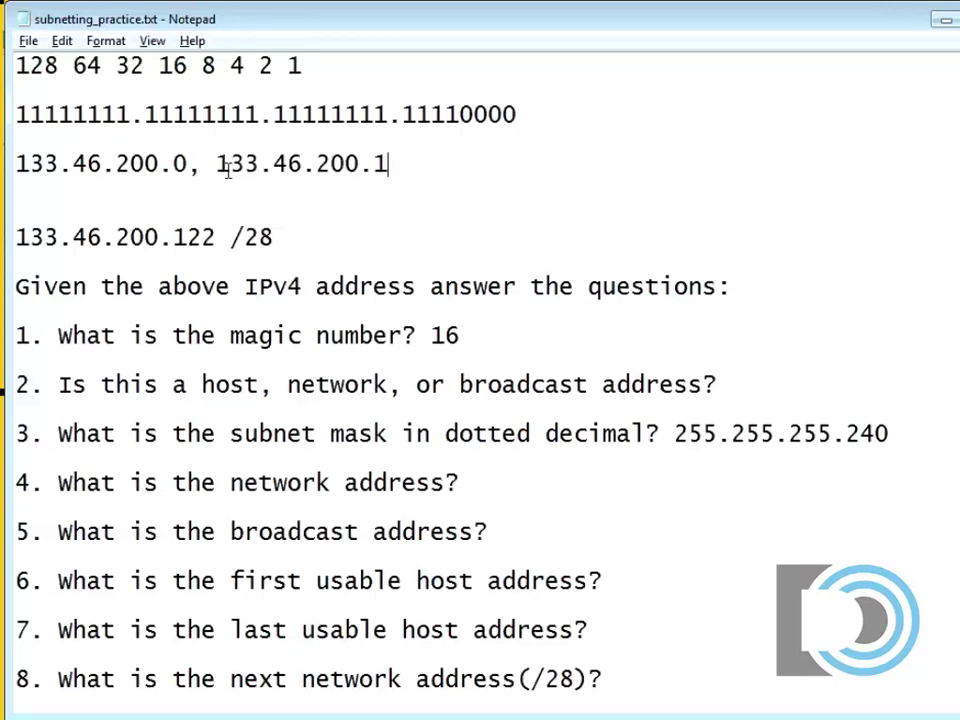
{"action": "type", "text": "6,"}
{"action": "key", "text": "ctrl+v"}
{"action": "key", "text": "BackSpace"}
{"action": "type", "text": "3"}
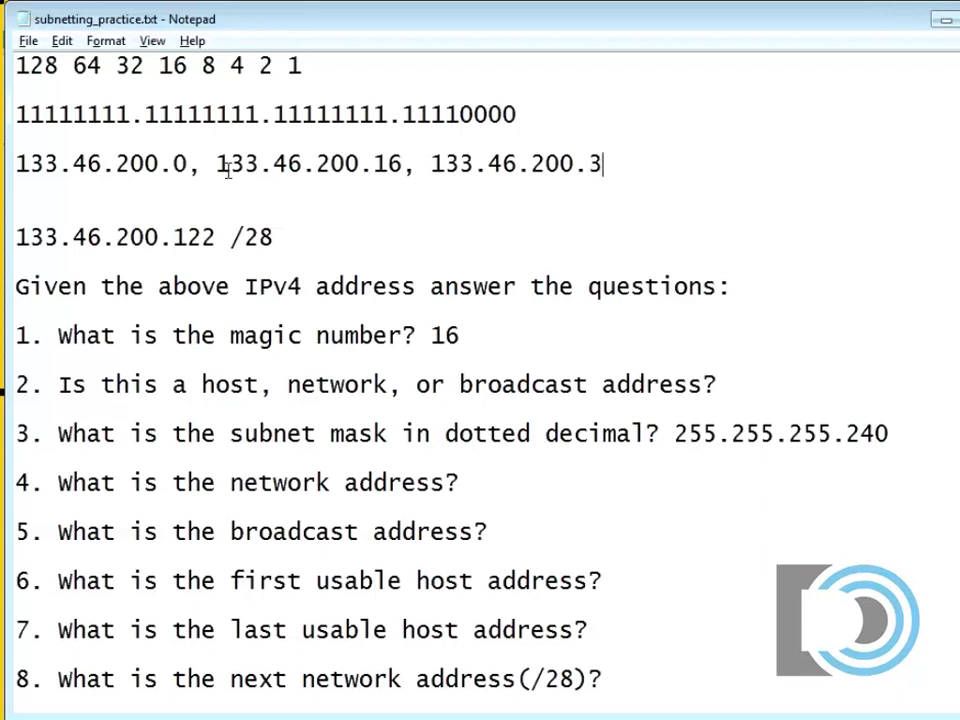
{"action": "type", "text": "2,"}
Append the networks 133.46.200.48, 133.46.200.64 and 133.46.200.80 to the list from the copied address.
{"action": "key", "text": "ctrl+v"}
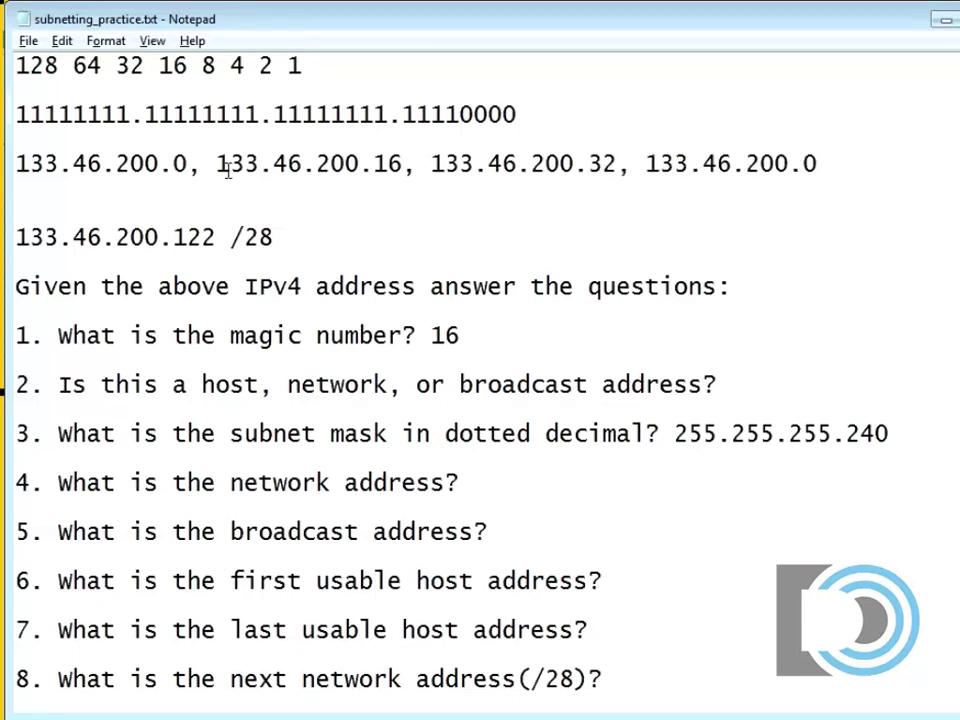
{"action": "key", "text": "BackSpace"}
{"action": "type", "text": "48,"}
{"action": "key", "text": "ctrl+v"}
{"action": "key", "text": "BackSpace"}
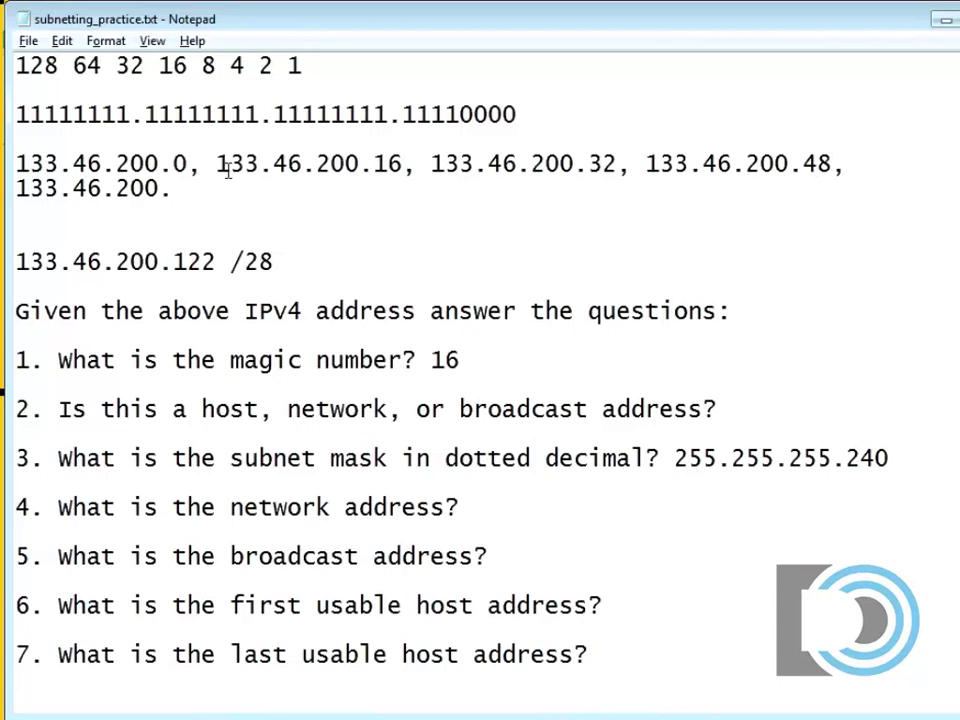
{"action": "type", "text": "64,"}
{"action": "key", "text": "ctrl+v"}
{"action": "key", "text": "BackSpace"}
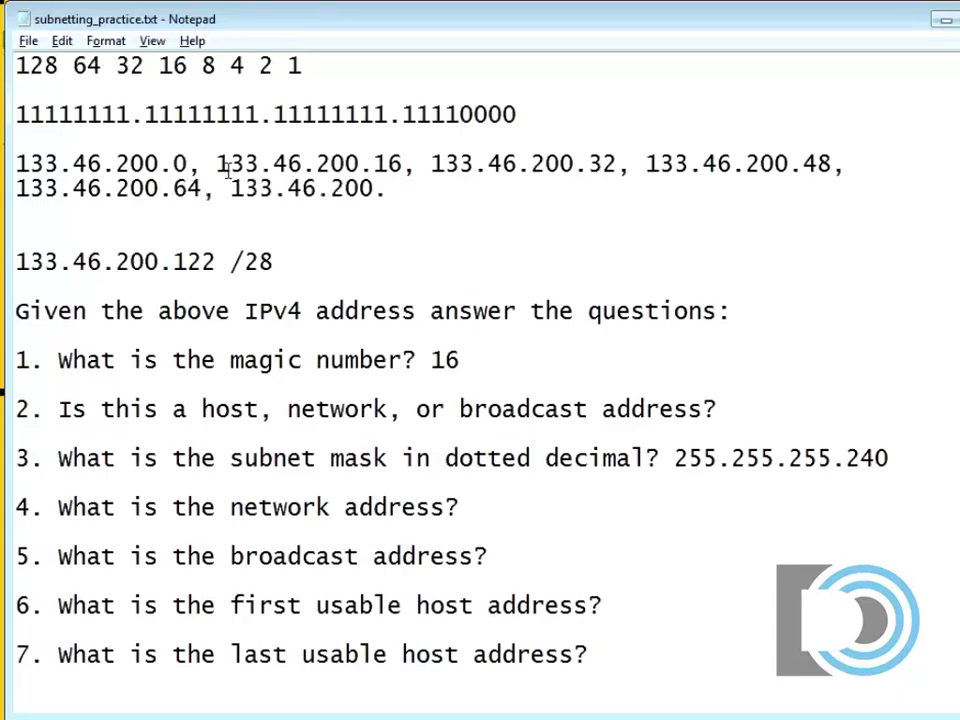
{"action": "type", "text": "80,"}
Append 133.46.200.96 and 133.46.200.112 to the network list, and add 133.46.200.128 on a new line.
{"action": "key", "text": "ctrl+v"}
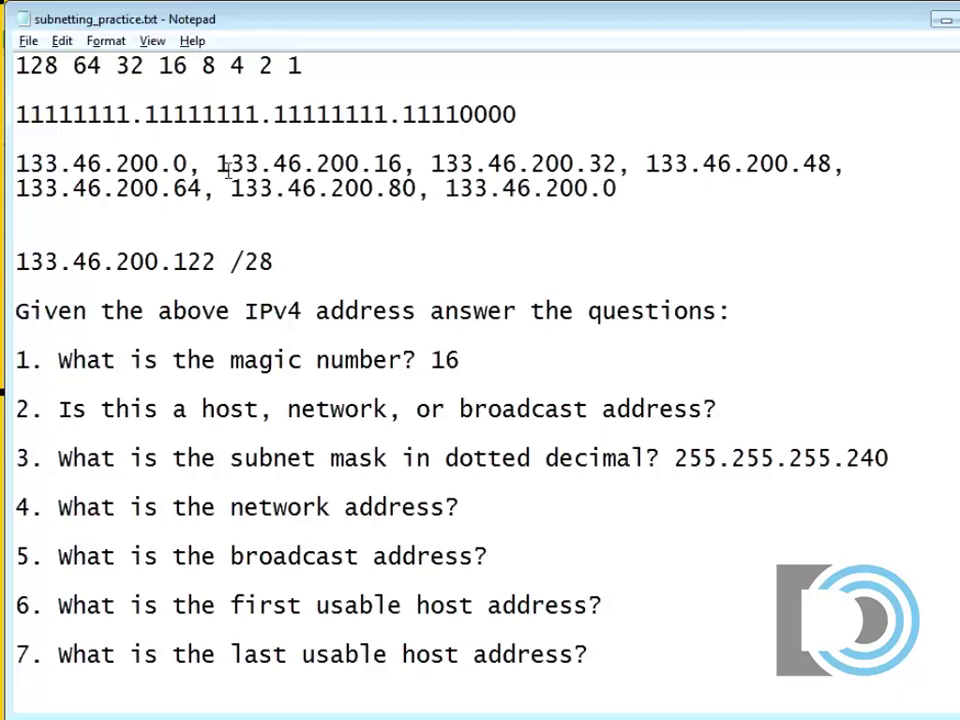
{"action": "key", "text": "BackSpace"}
{"action": "type", "text": "96,"}
{"action": "key", "text": "ctrl+v"}
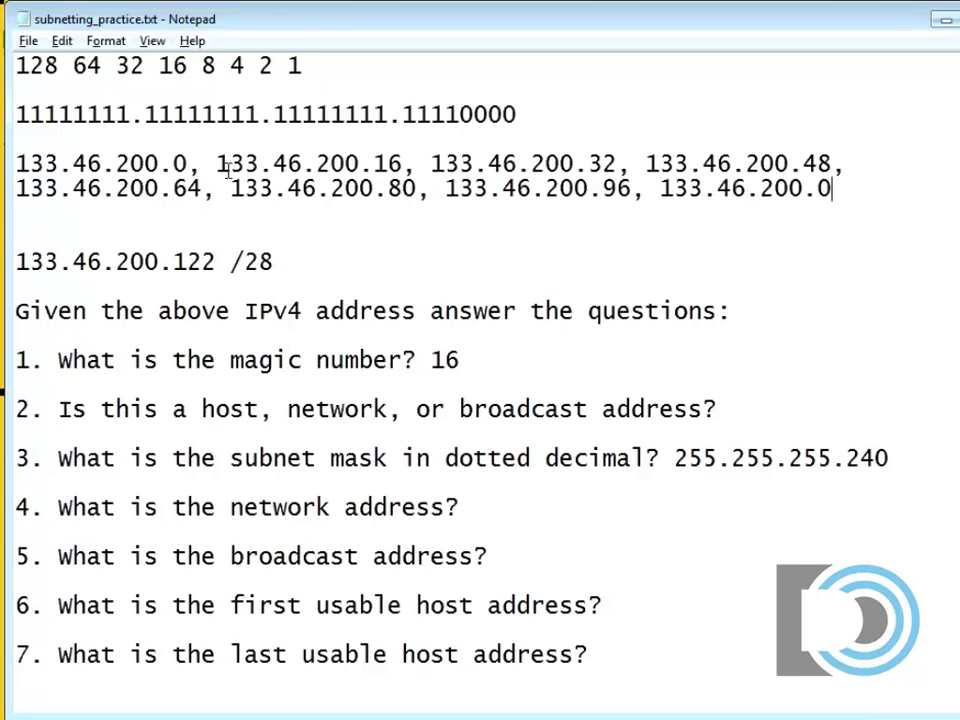
{"action": "key", "text": "BackSpace"}
{"action": "type", "text": "112"}
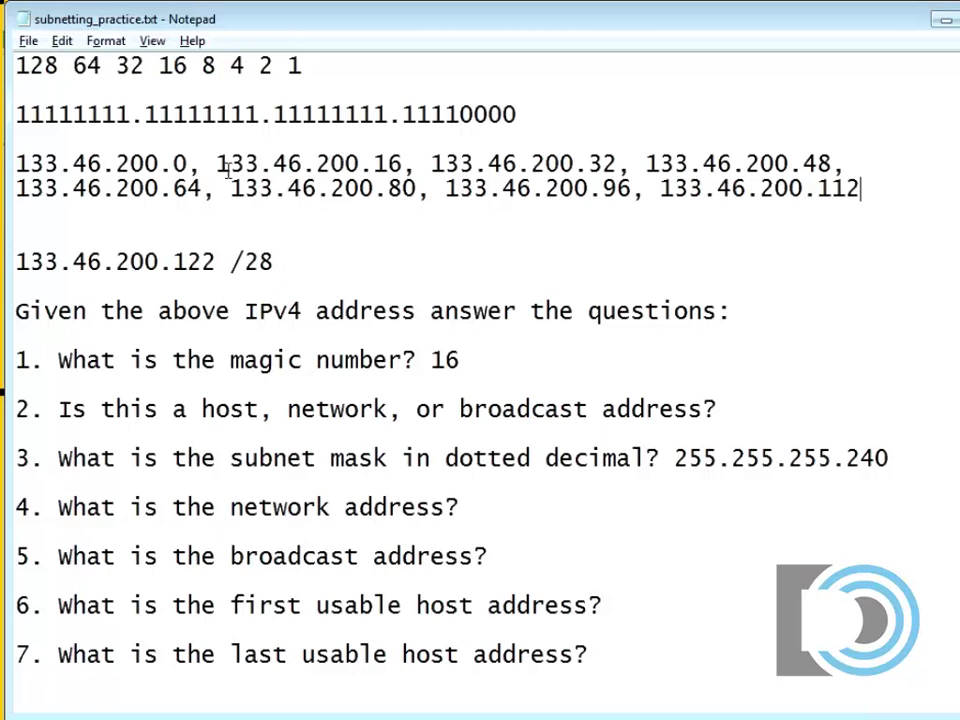
{"action": "type", "text": ","}
{"action": "key", "text": "Return"}
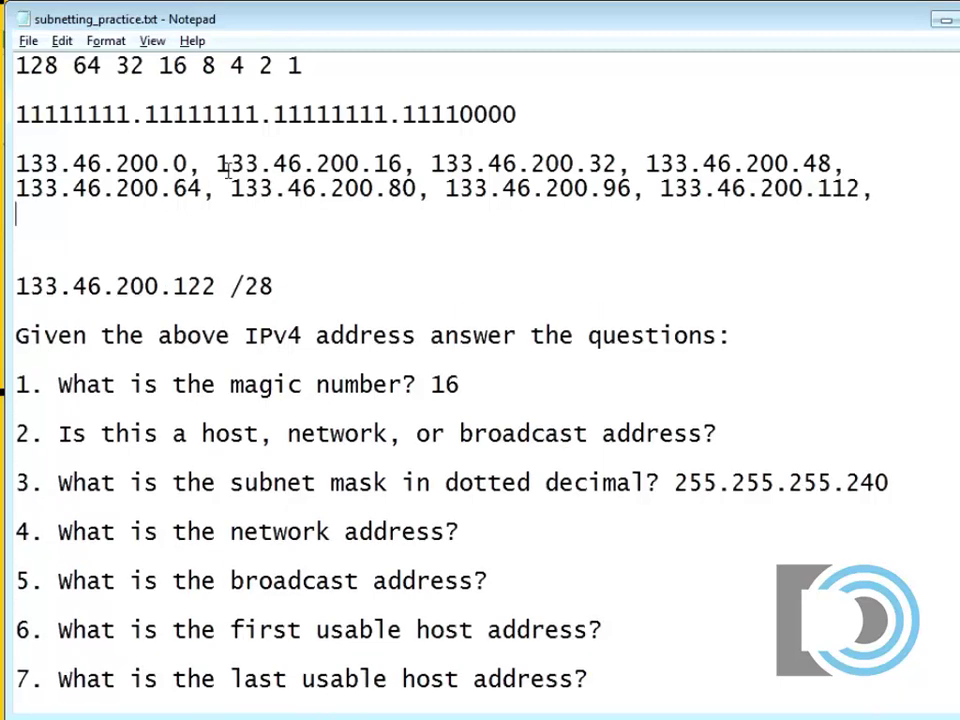
{"action": "key", "text": "ctrl+v"}
{"action": "key", "text": "BackSpace"}
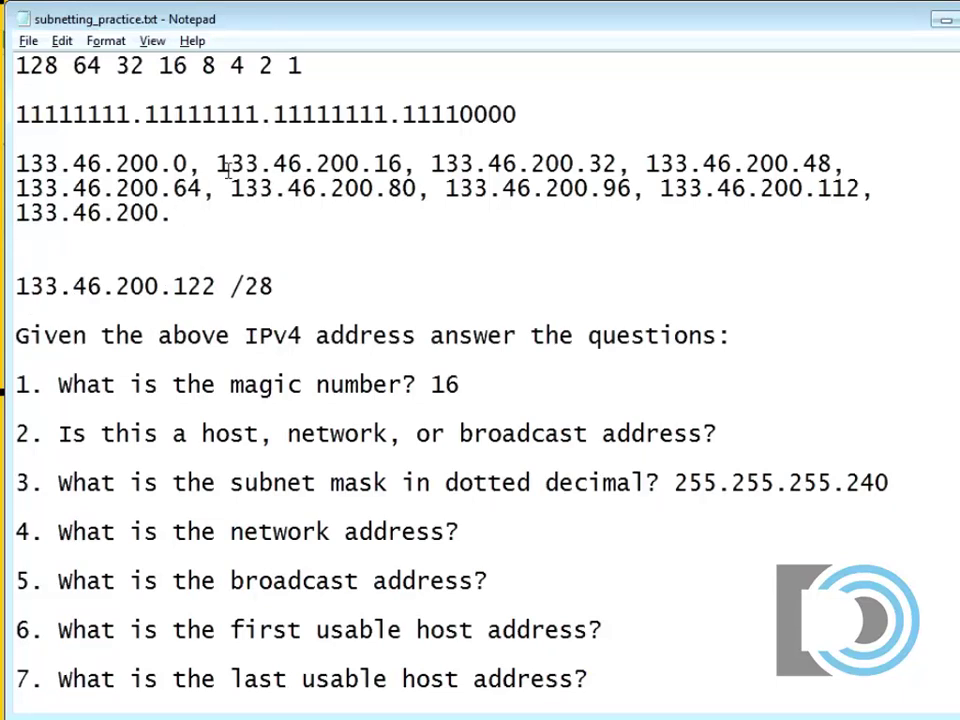
{"action": "type", "text": "128"}
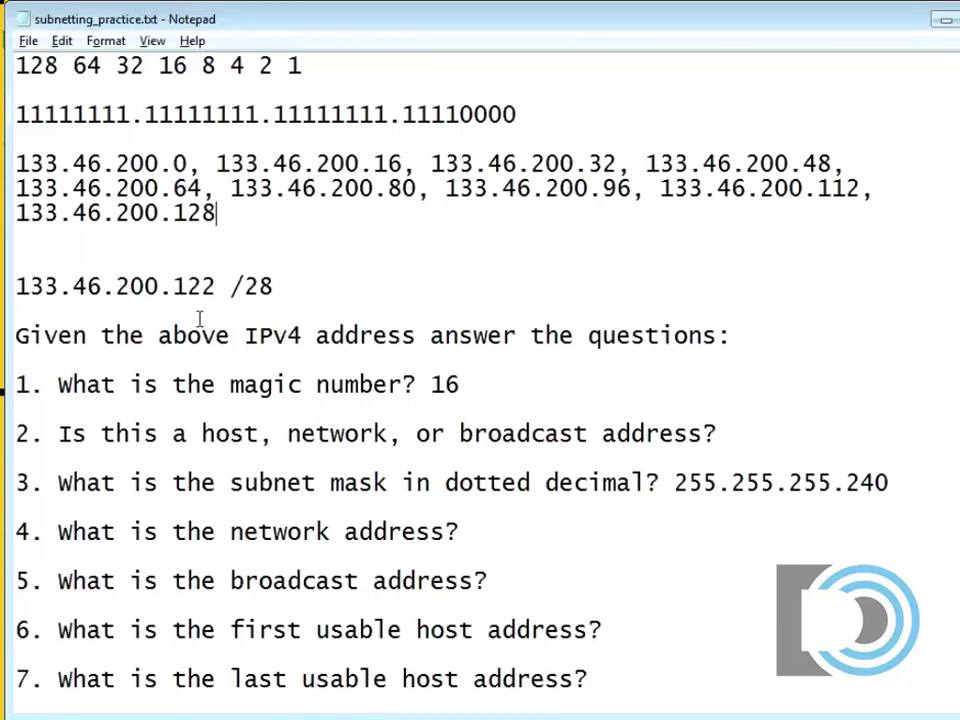
Compare the given address's last octet 122 with the last octets of the listed networks 112 and 128.
{"action": "left_click_drag", "start_coordinate": [172, 287], "coordinate": [215, 287]}
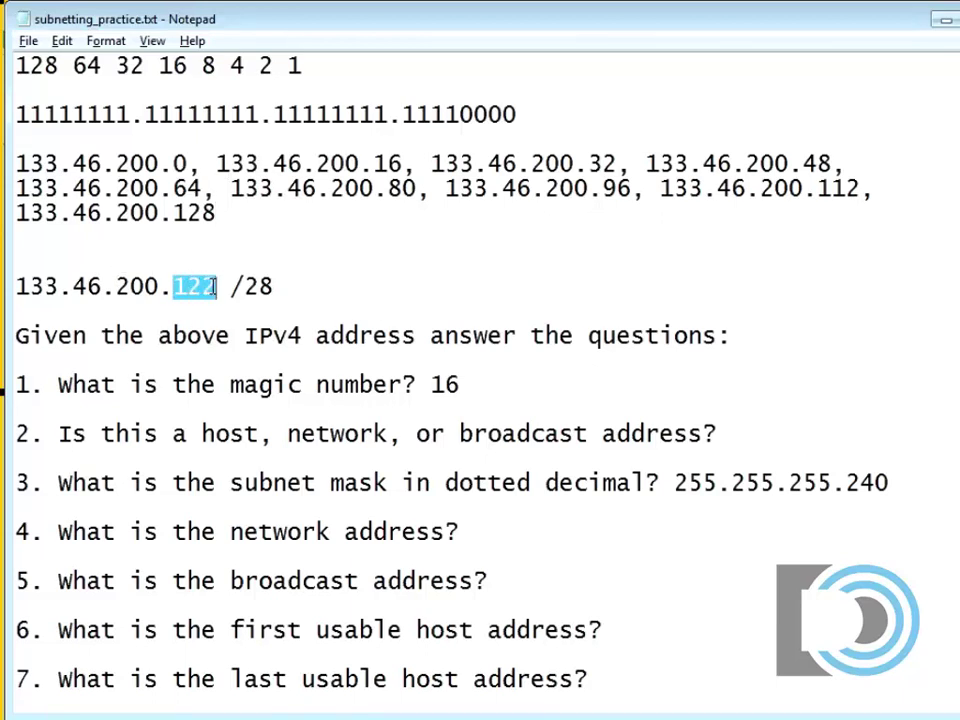
{"action": "left_click_drag", "start_coordinate": [817, 188], "coordinate": [857, 188]}
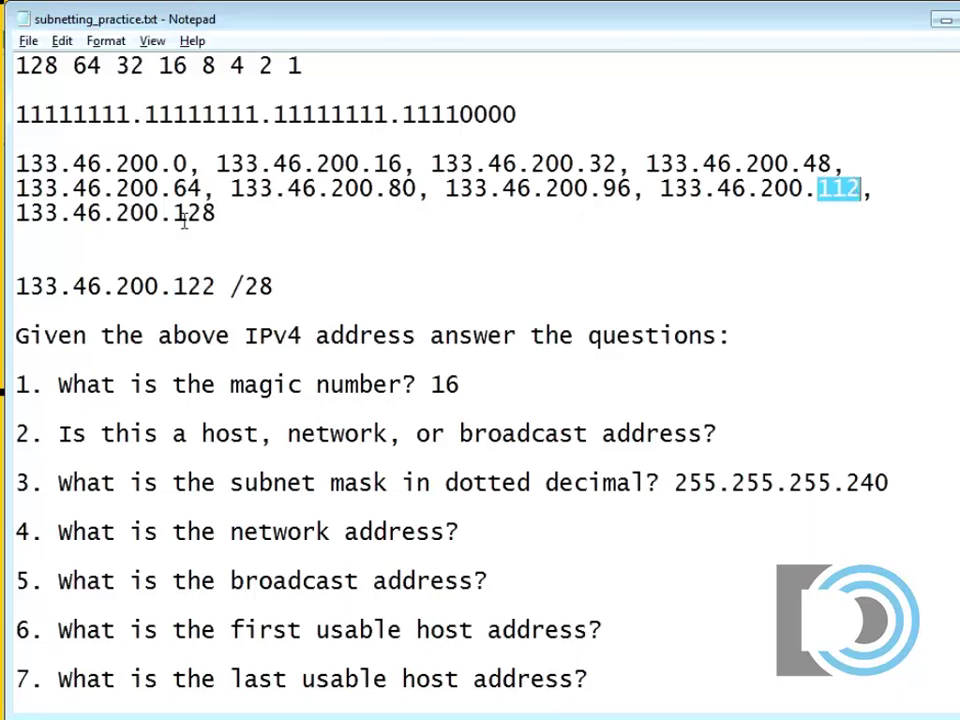
{"action": "left_click_drag", "start_coordinate": [174, 213], "coordinate": [223, 214]}
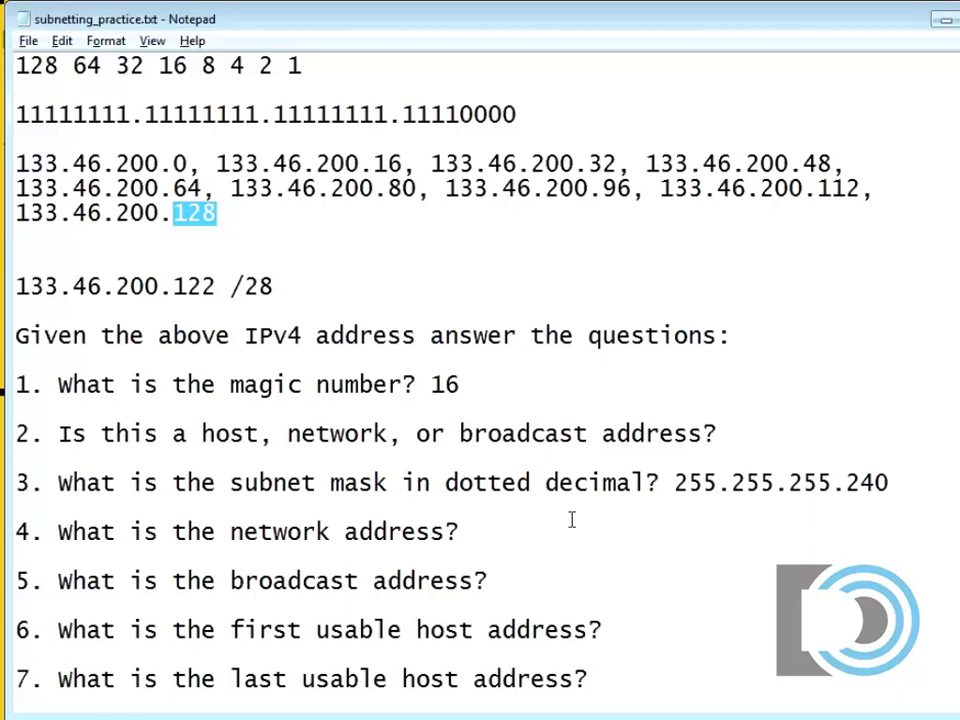
{"action": "left_click", "coordinate": [512, 532]}
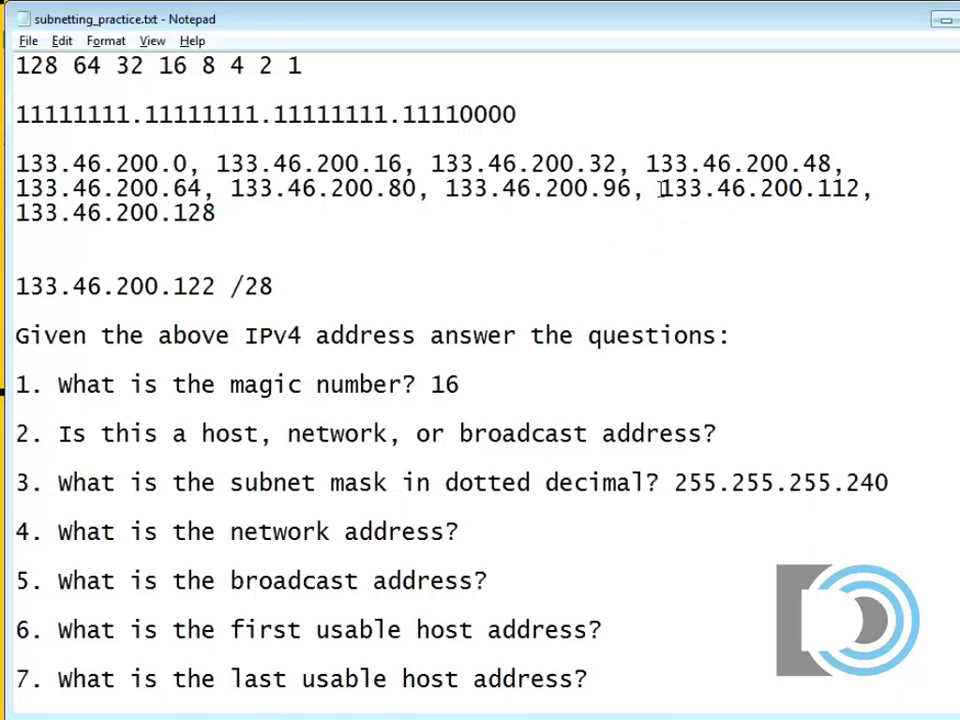
Answer question 4 with the network address 133.46.200.112, copied from the network list.
{"action": "left_click_drag", "start_coordinate": [660, 188], "coordinate": [858, 194]}
{"action": "key", "text": "ctrl+c"}
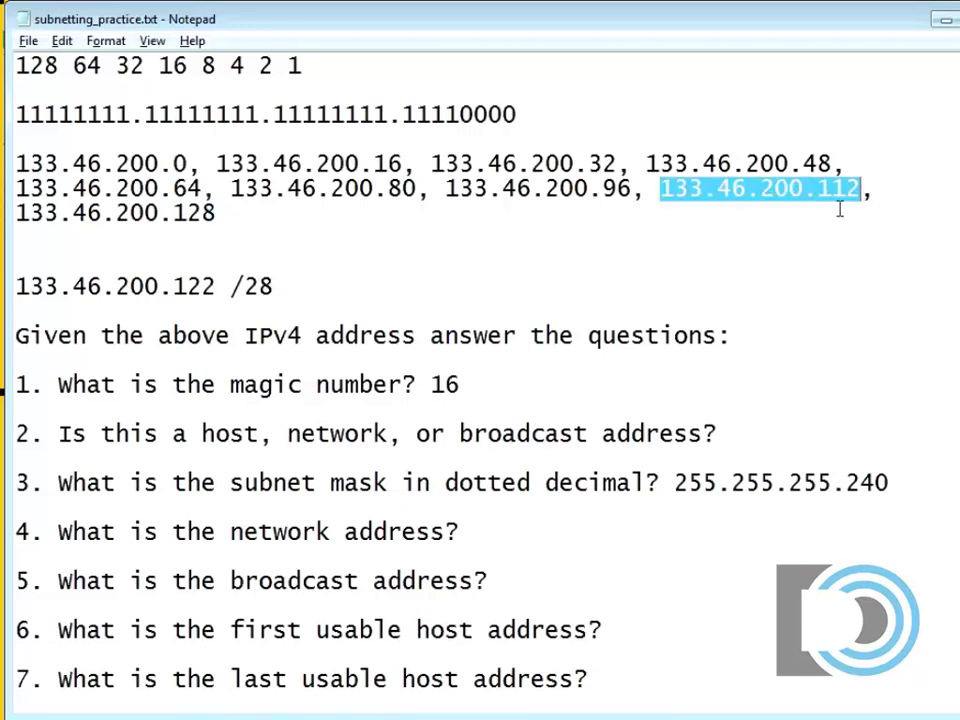
{"action": "left_click", "coordinate": [512, 532]}
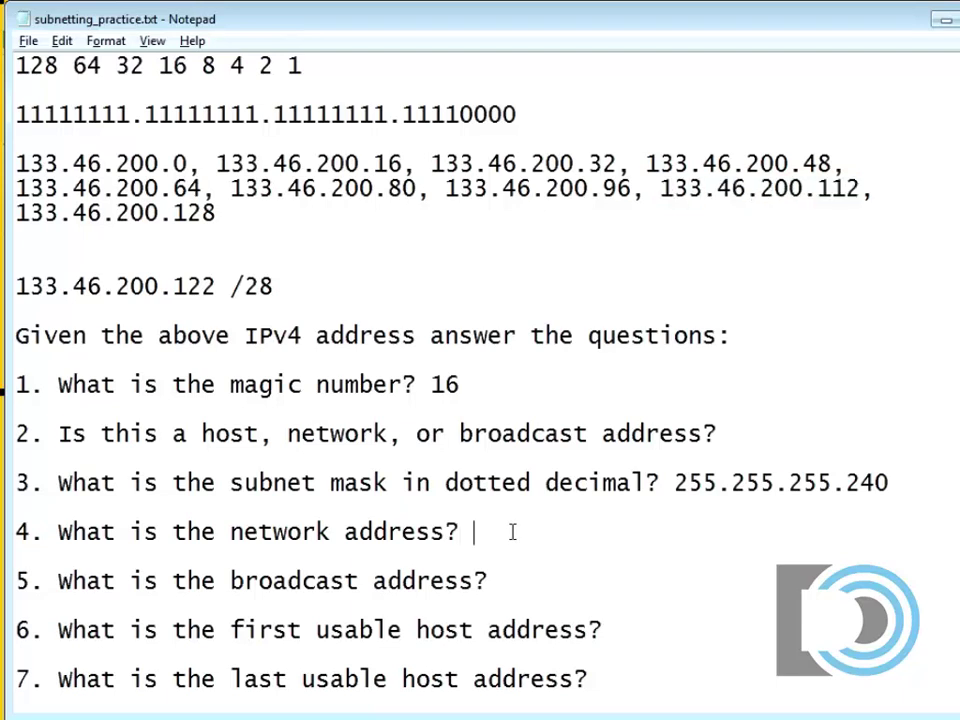
{"action": "key", "text": "ctrl+v"}
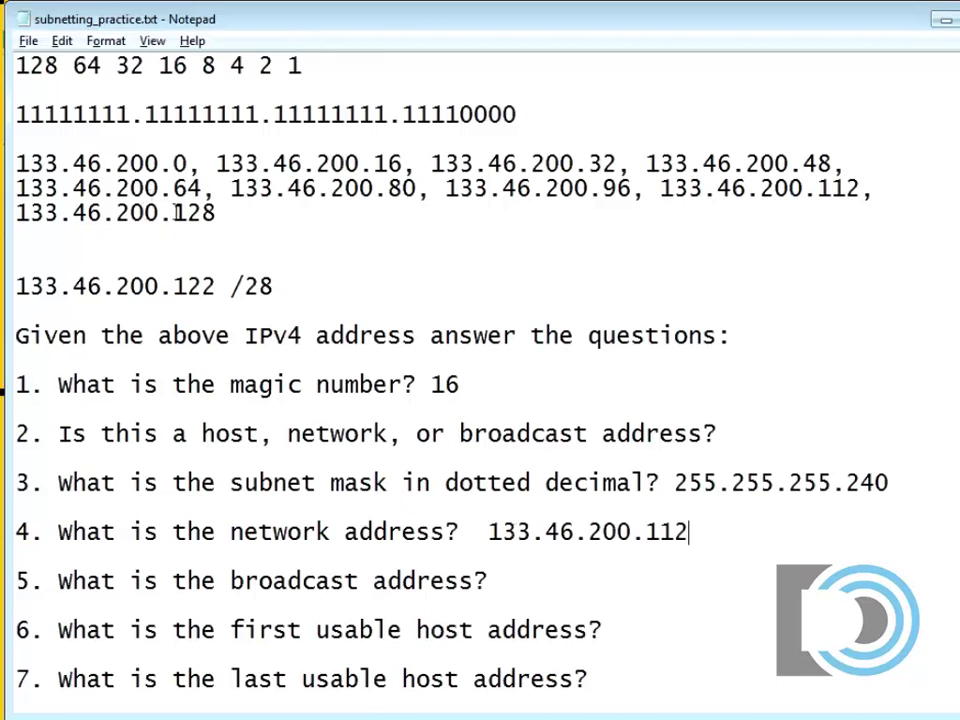
Answer question 5 with the broadcast address 133.46.200.127, adapting the copied network address.
{"action": "left_click_drag", "start_coordinate": [175, 212], "coordinate": [219, 212]}
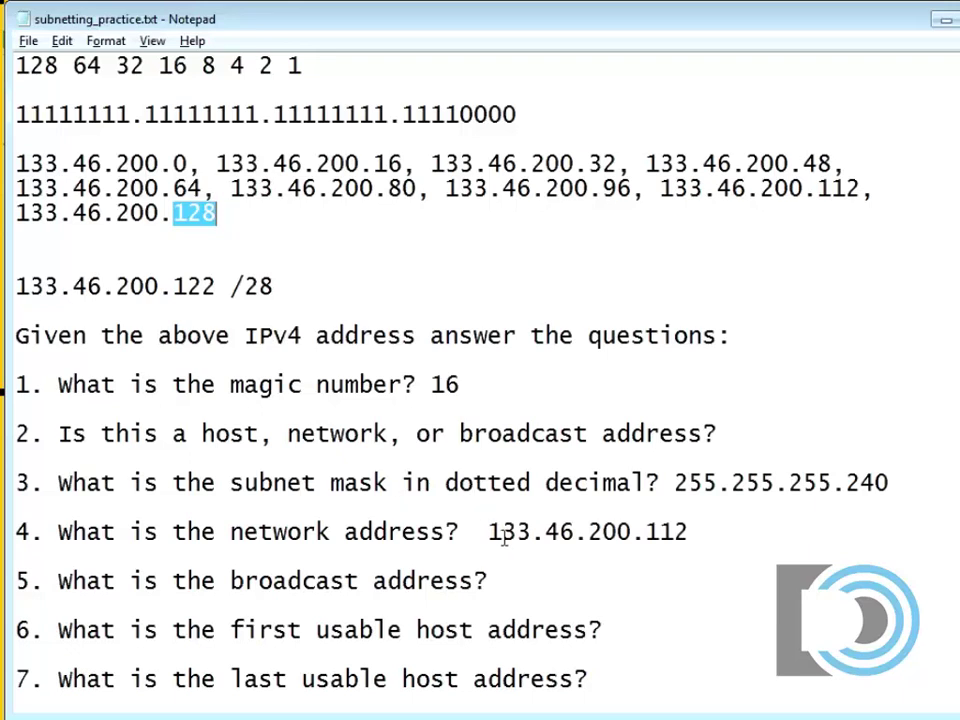
{"action": "left_click", "coordinate": [525, 578]}
{"action": "key", "text": "ctrl+v"}
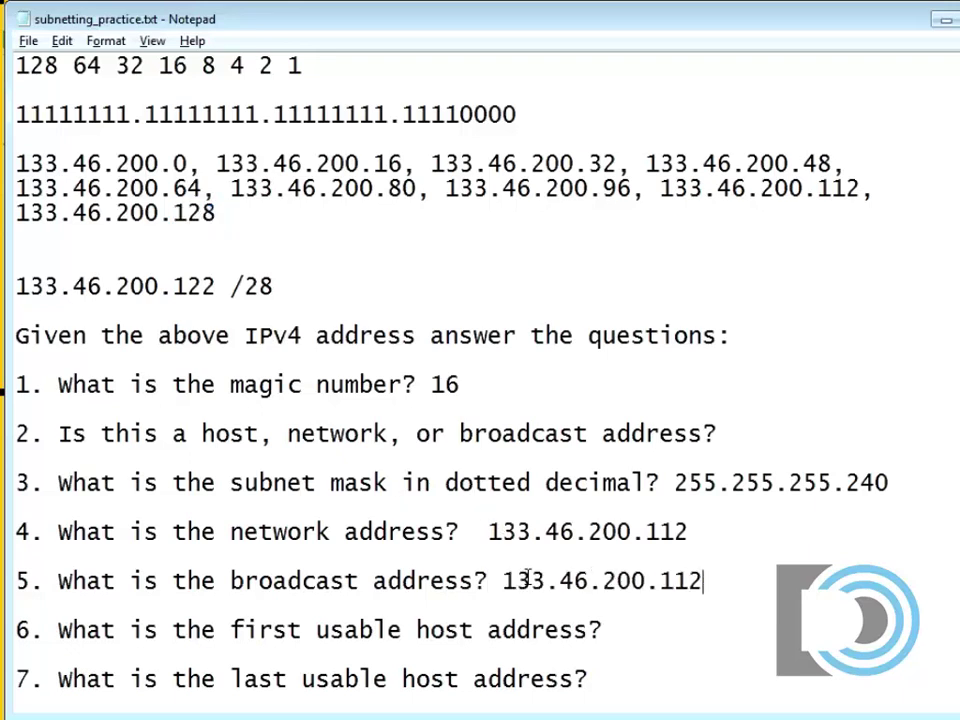
{"action": "key", "text": "BackSpace"}
{"action": "key", "text": "BackSpace"}
{"action": "type", "text": "27"}
Answer question 2 by classifying the given address as "host".
{"action": "left_click_drag", "start_coordinate": [172, 286], "coordinate": [216, 287]}
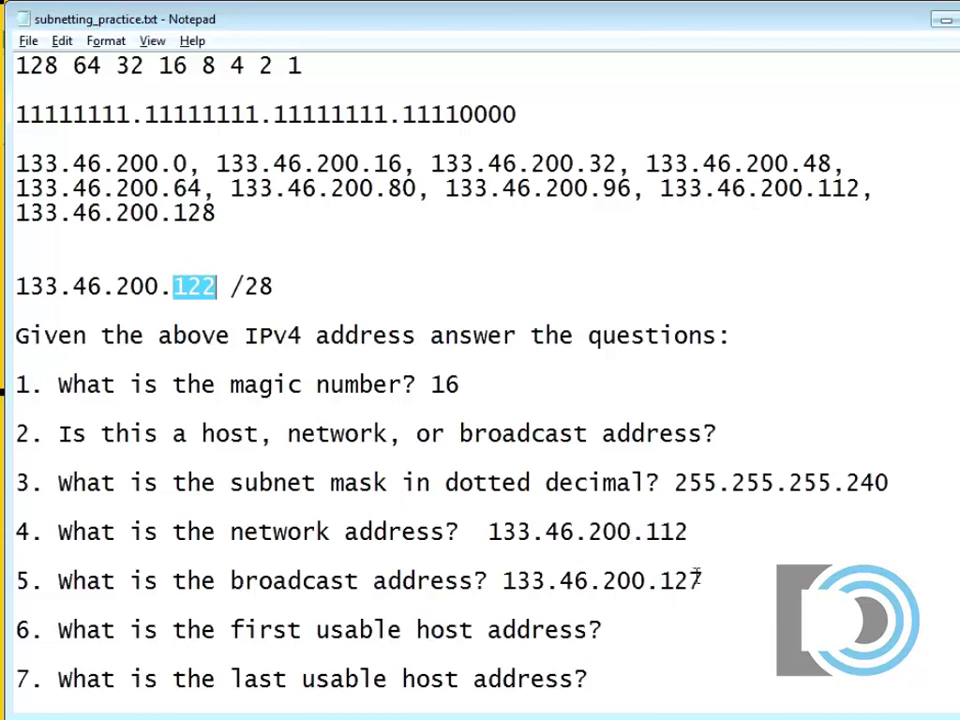
{"action": "left_click", "coordinate": [750, 432]}
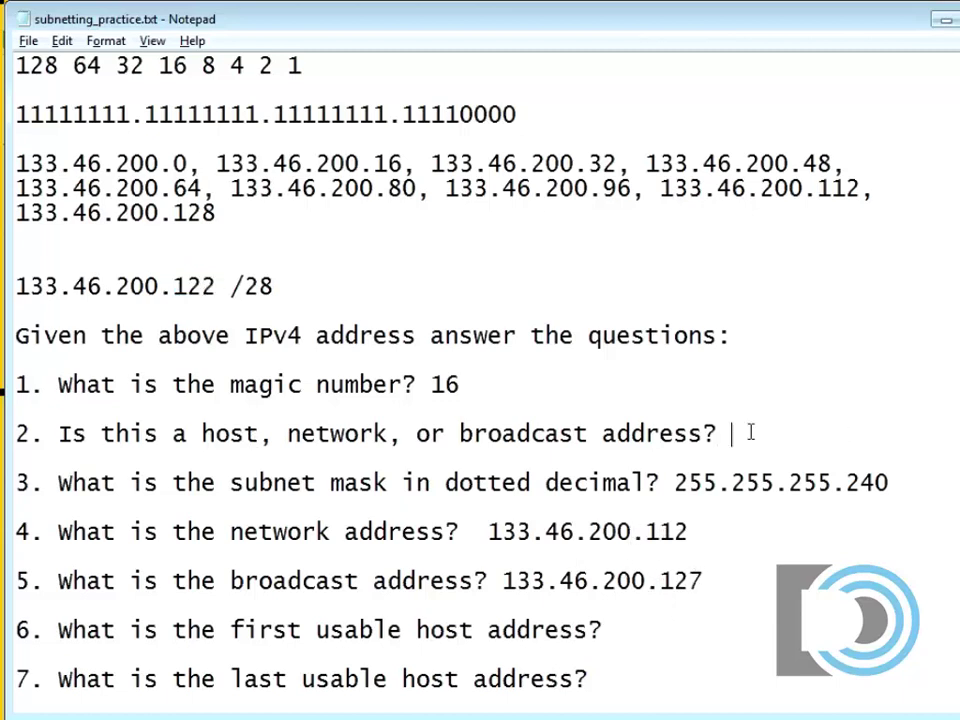
{"action": "type", "text": "host"}
Answer question 6 with the first usable host 133.46.200.113, adapting a copy of question 4's network address.
{"action": "left_click_drag", "start_coordinate": [689, 531], "coordinate": [491, 536]}
{"action": "key", "text": "ctrl+c"}
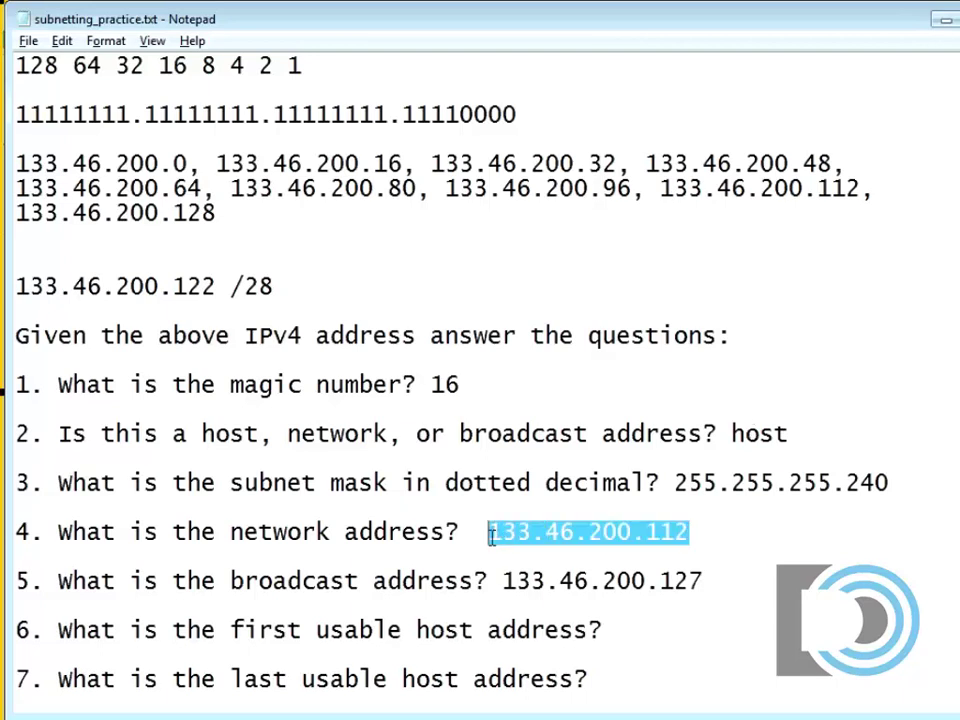
{"action": "left_click", "coordinate": [643, 628]}
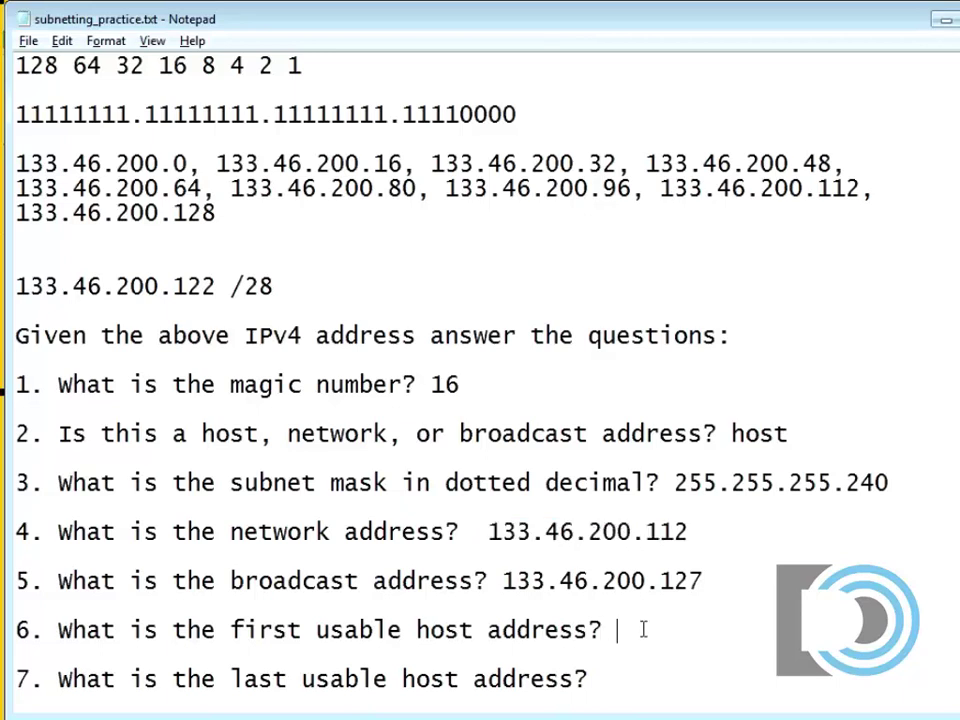
{"action": "key", "text": "ctrl+v"}
{"action": "key", "text": "BackSpace"}
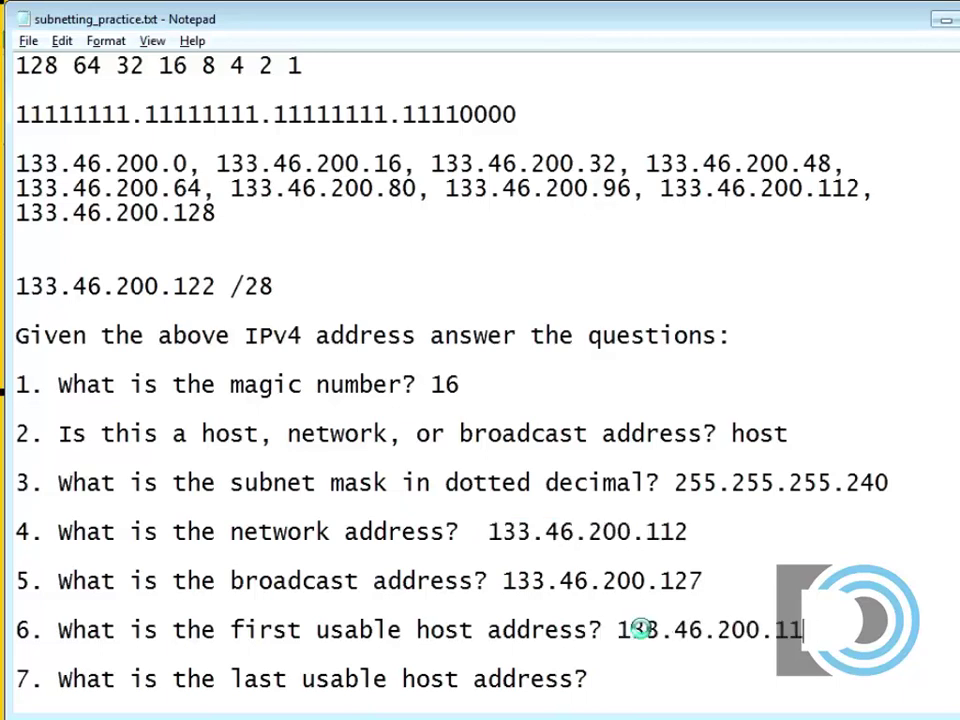
{"action": "type", "text": "3"}
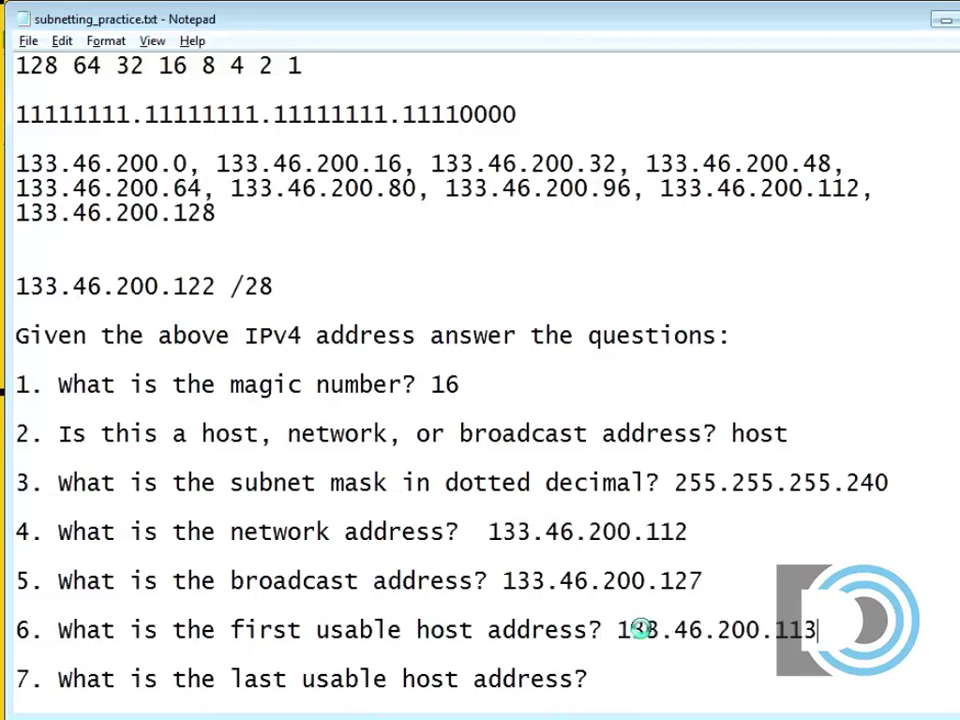
Answer question 7 with the last usable host 133.46.200.126, adapting the copied network address.
{"action": "left_click", "coordinate": [592, 683]}
{"action": "key", "text": "ctrl+v"}
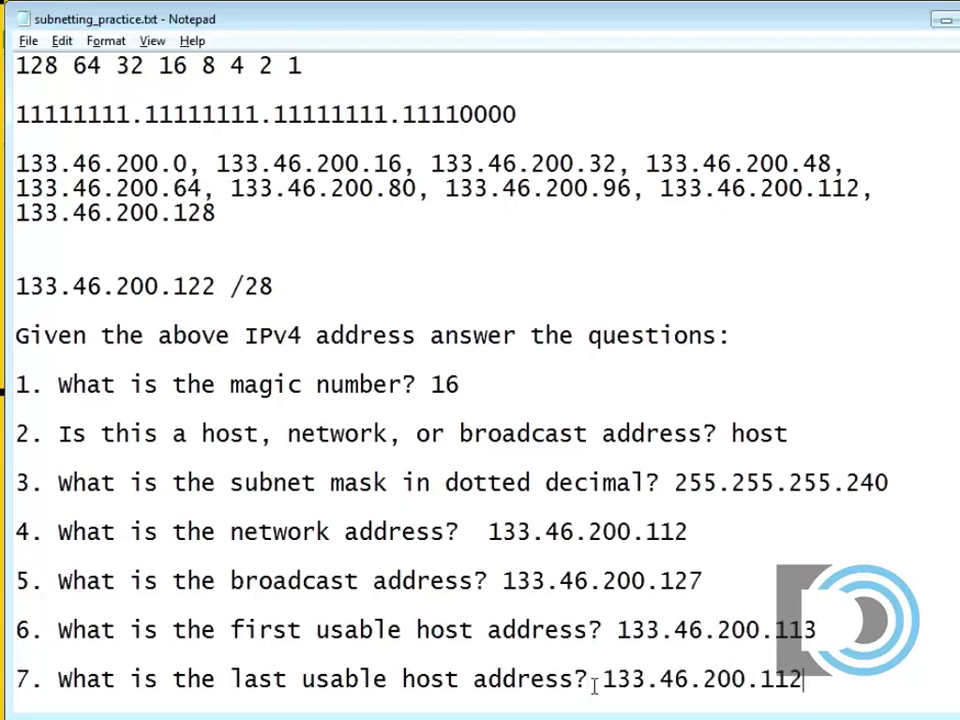
{"action": "key", "text": "BackSpace"}
{"action": "key", "text": "BackSpace"}
{"action": "type", "text": "26"}
Insert the separator "---" before question 7's answer and "----" before question 6's answer.
{"action": "left_click", "coordinate": [594, 685]}
{"action": "type", "text": "---"}
{"action": "key", "text": "Up"}
{"action": "key", "text": "Up"}
{"action": "key", "text": "Up"}
{"action": "key", "text": "Home"}
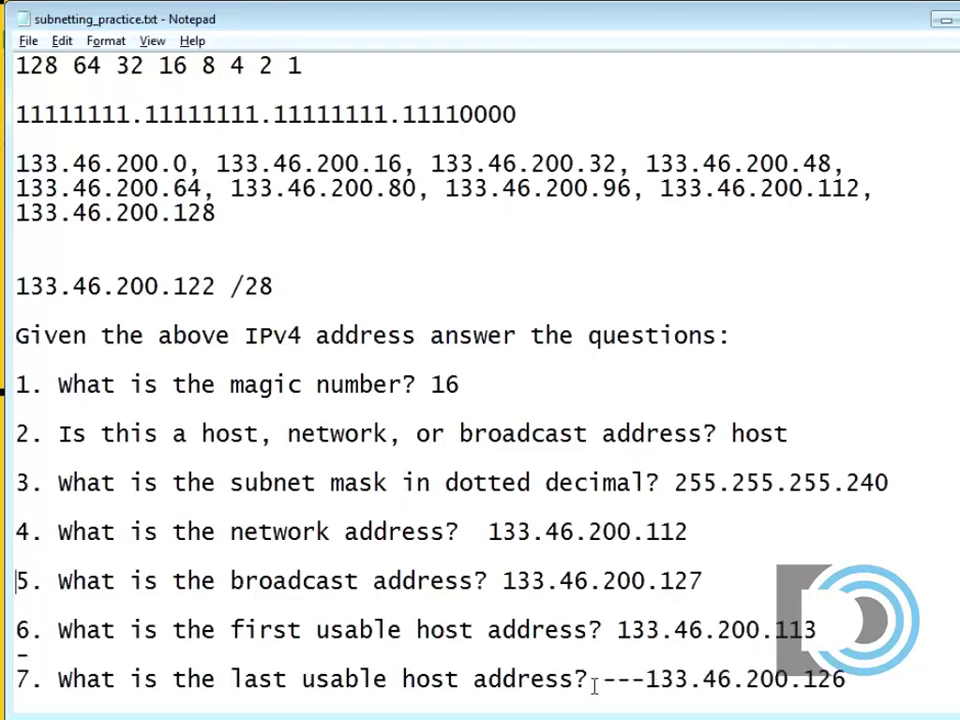
{"action": "left_click", "coordinate": [606, 630]}
{"action": "type", "text": "----"}
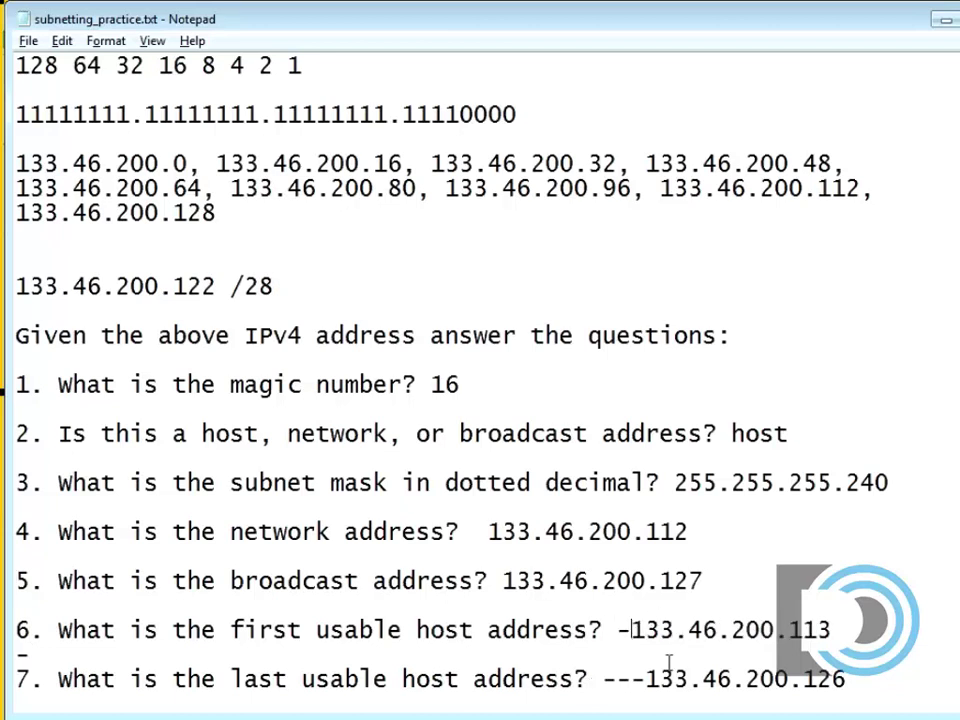
Insert the separator "----" directly before the broadcast address in question 5.
{"action": "key", "text": "Up"}
{"action": "key", "text": "End"}
{"action": "key", "text": "Left"}
{"action": "key", "text": "Left"}
{"action": "key", "text": "Left"}
{"action": "key", "text": "Left"}
{"action": "key", "text": "Left"}
{"action": "key", "text": "Left"}
{"action": "key", "text": "Left"}
{"action": "key", "text": "Left"}
{"action": "key", "text": "Left"}
{"action": "key", "text": "Left"}
{"action": "key", "text": "Left"}
{"action": "key", "text": "Left"}
{"action": "key", "text": "Left"}
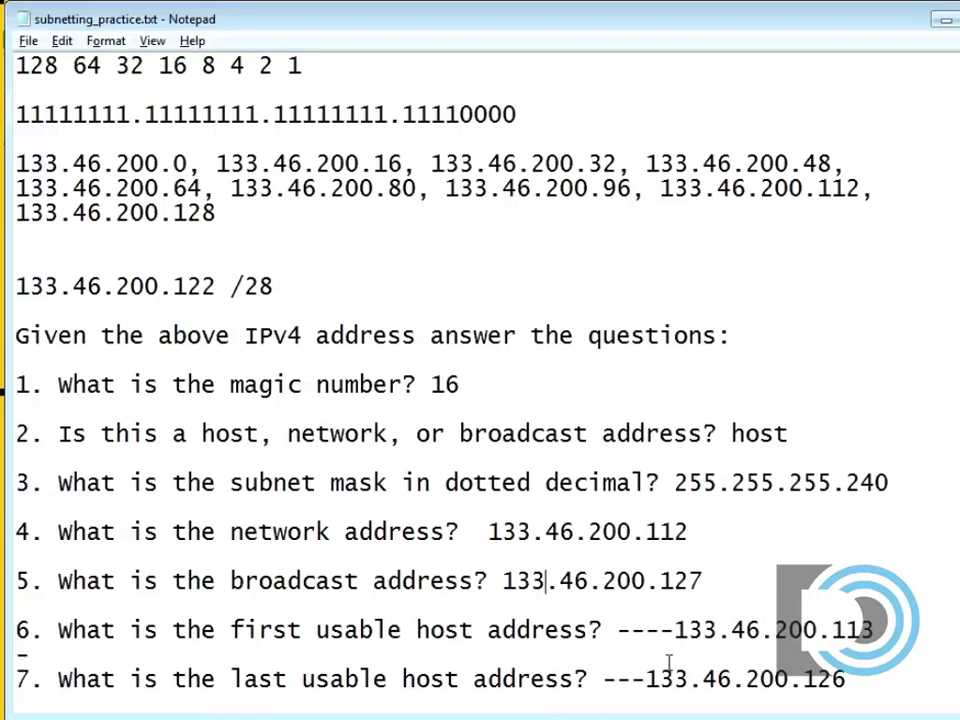
{"action": "key", "text": "Left"}
{"action": "type", "text": "----"}
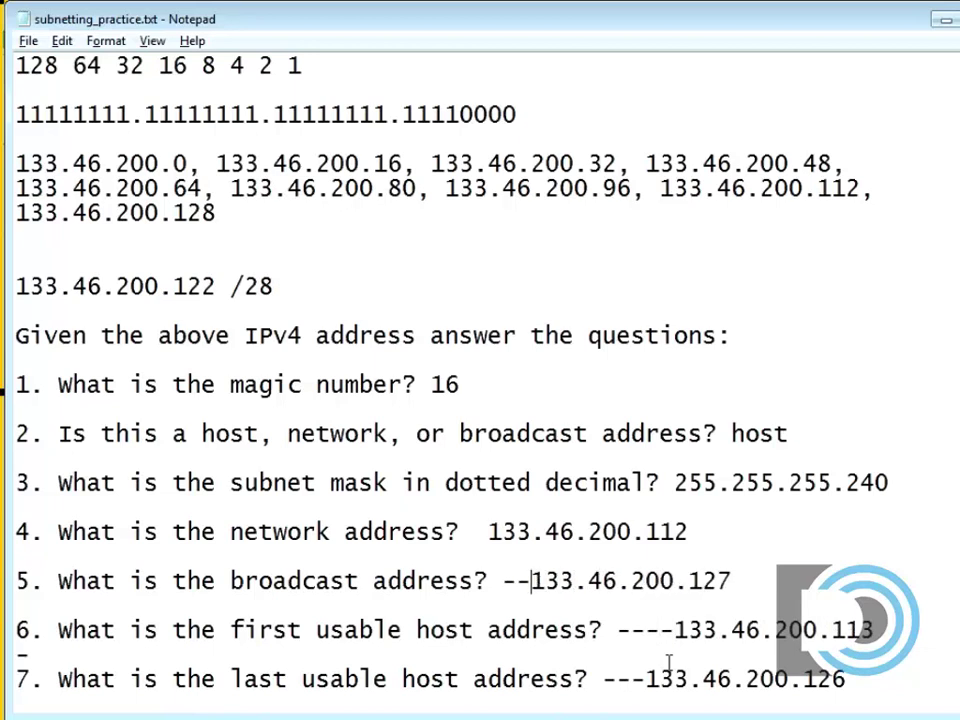
Insert the separator "-----" before the network address in question 4.
{"action": "key", "text": "Up"}
{"action": "key", "text": "Up"}
{"action": "key", "text": "Home"}
{"action": "key", "text": "Up"}
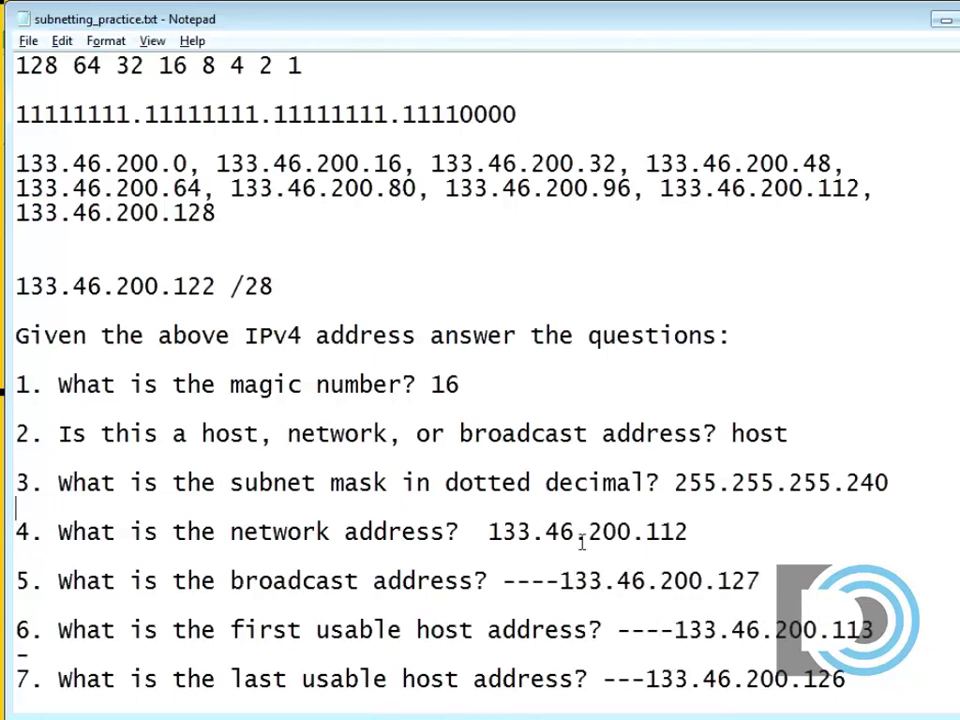
{"action": "left_click", "coordinate": [474, 531]}
{"action": "type", "text": "-----"}
{"action": "key", "text": "Right"}
{"action": "key", "text": "Down"}
{"action": "key", "text": "Home"}
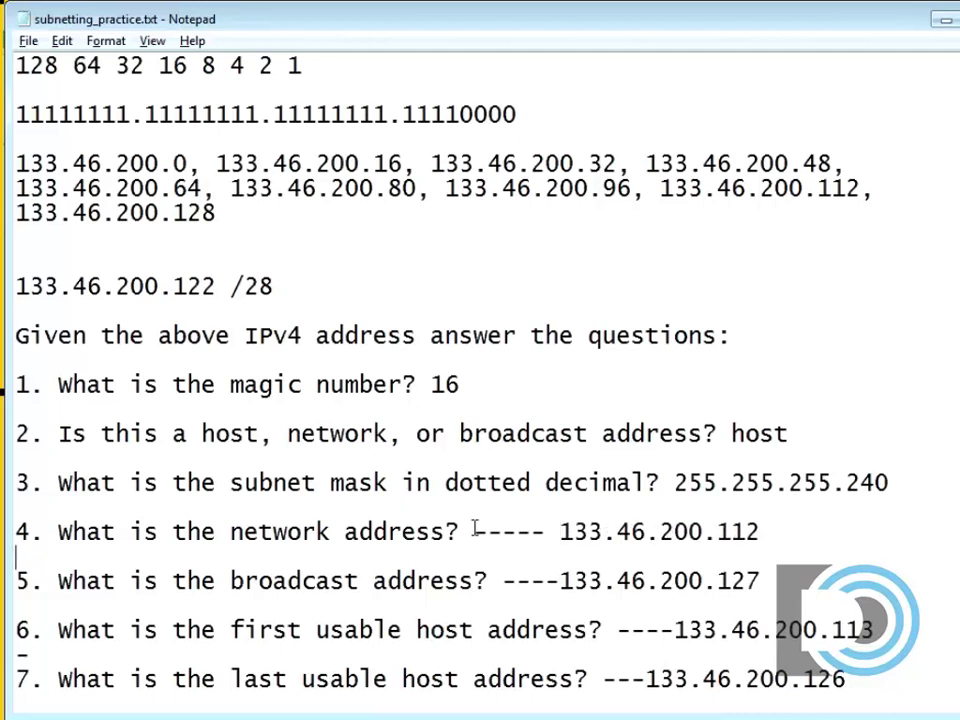
Add a space between the dashes and the address in the answers to questions 5, 6 and 7.
{"action": "left_click", "coordinate": [560, 580]}
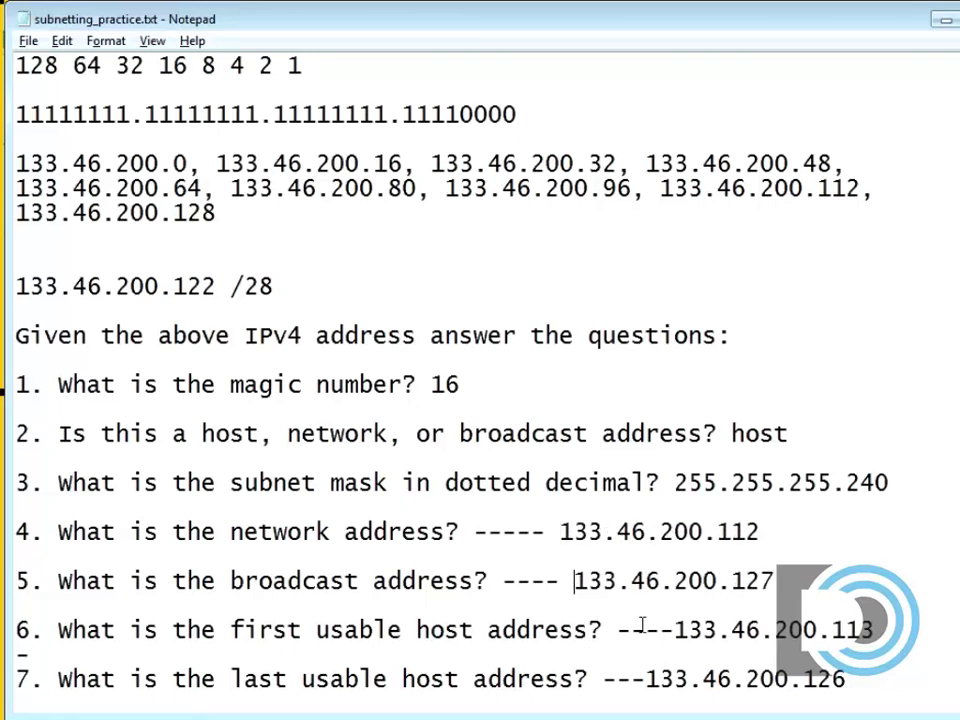
{"action": "left_click", "coordinate": [673, 630]}
{"action": "left_click", "coordinate": [647, 679]}
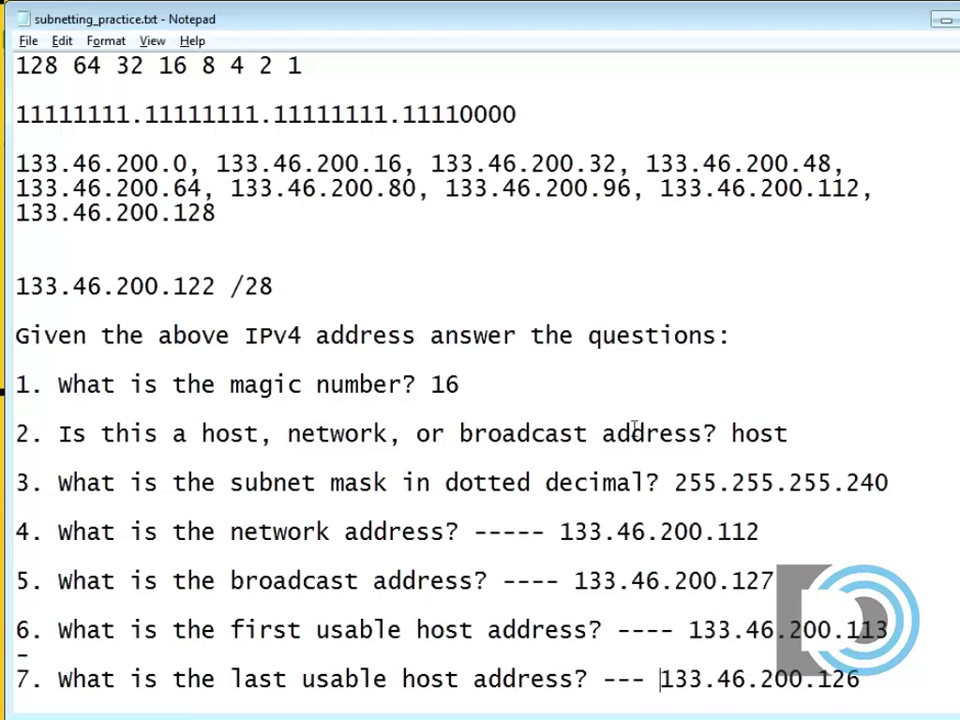
Insert dash separators before the remaining answers: "----" for questions 3 and 2, and "-----" for question 1.
{"action": "left_click", "coordinate": [668, 482]}
{"action": "type", "text": "----"}
{"action": "left_click", "coordinate": [437, 384]}
{"action": "type", "text": "-----"}
{"action": "left_click", "coordinate": [731, 433]}
{"action": "type", "text": "----"}
Answer question 8 with "--- 133.46.200.128" as the next /28 network address.
{"action": "scroll", "coordinate": [731, 433], "scroll_direction": "down", "scroll_amount": 1}
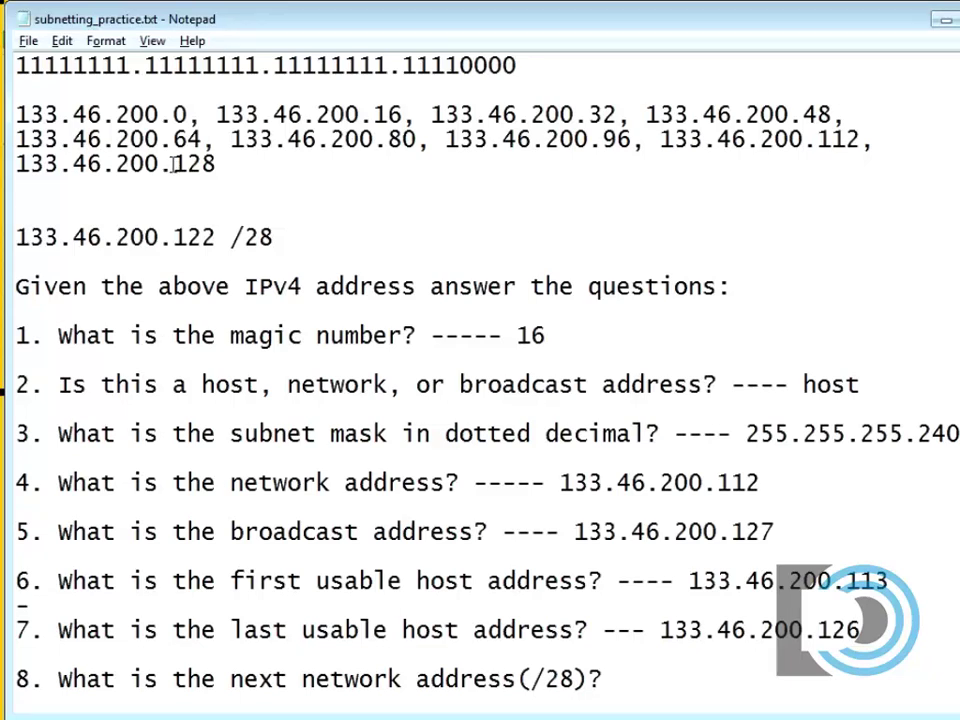
{"action": "left_click_drag", "start_coordinate": [172, 164], "coordinate": [231, 167]}
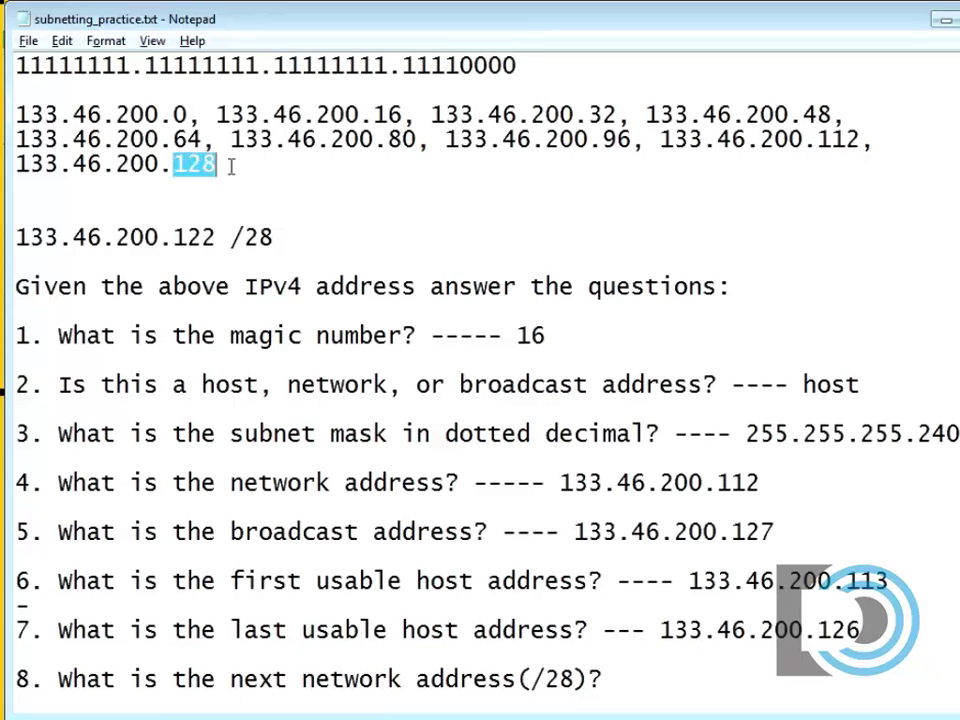
{"action": "left_click", "coordinate": [626, 677]}
{"action": "type", "text": "--- 133.46.200.112"}
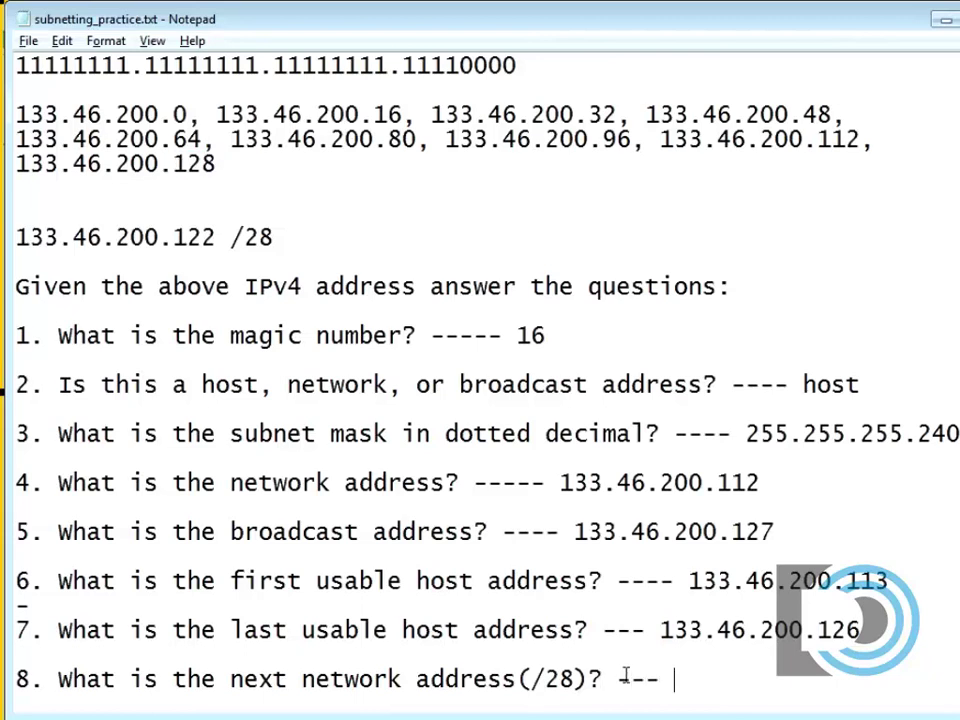
{"action": "key", "text": "BackSpace"}
{"action": "key", "text": "BackSpace"}
{"action": "type", "text": "128"}
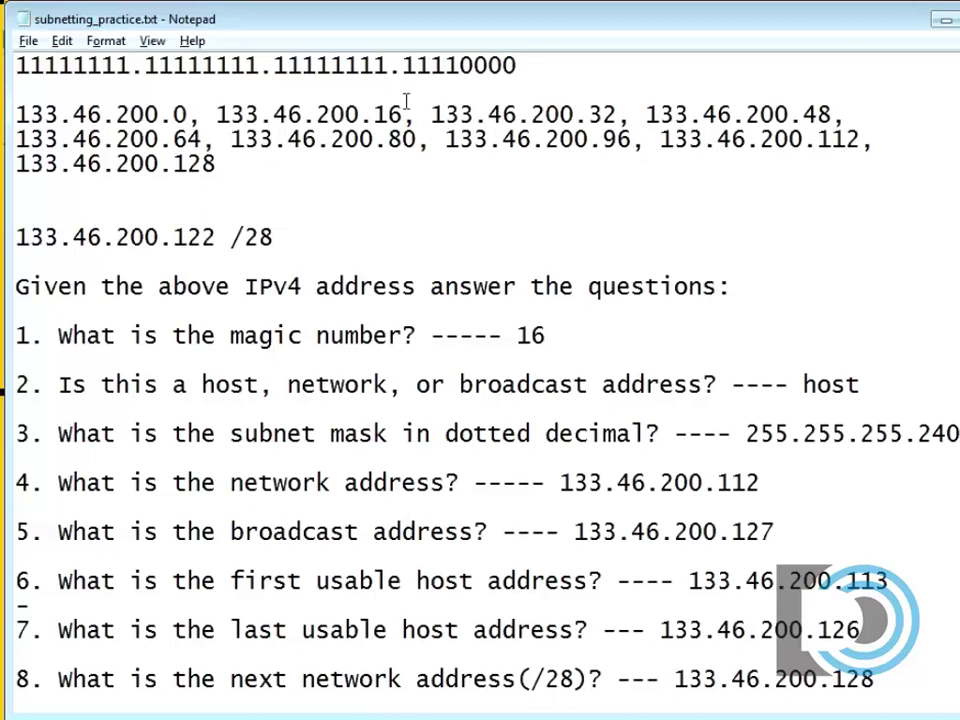
Examine the last octets 32 and 128 in the network list against the binary mask's last octet.
{"action": "left_click_drag", "start_coordinate": [588, 114], "coordinate": [615, 114]}
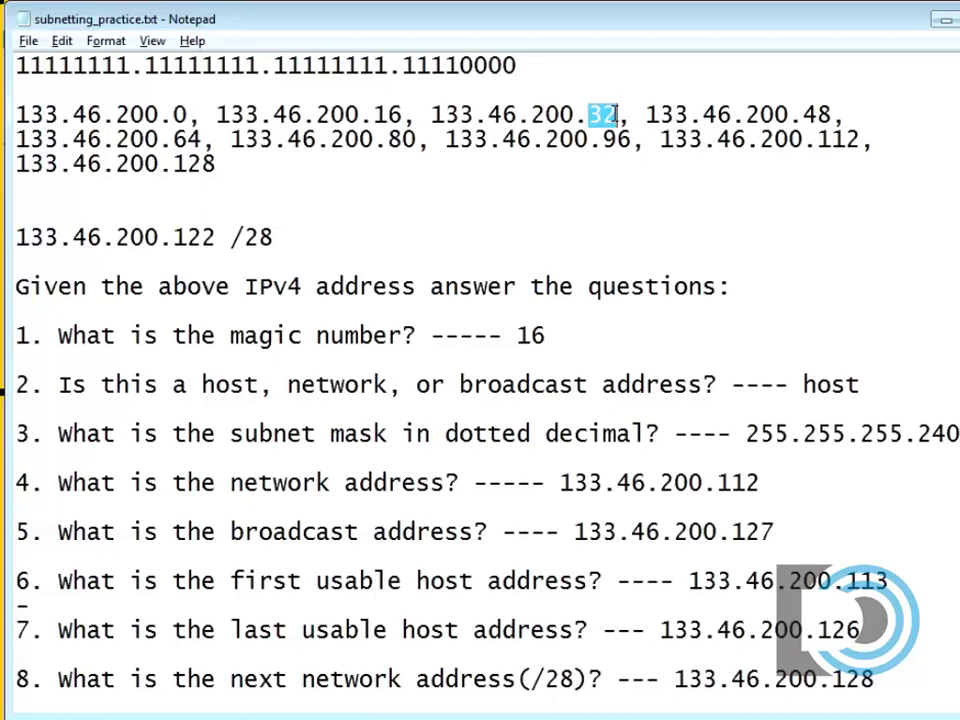
{"action": "left_click_drag", "start_coordinate": [175, 140], "coordinate": [214, 166]}
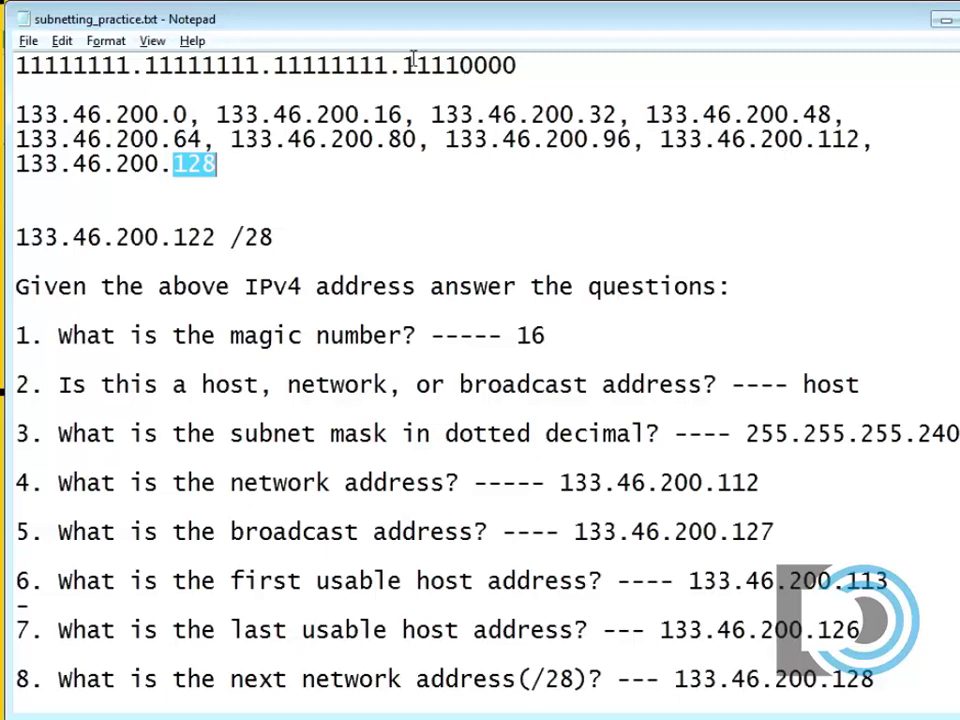
{"action": "left_click_drag", "start_coordinate": [401, 65], "coordinate": [524, 66]}
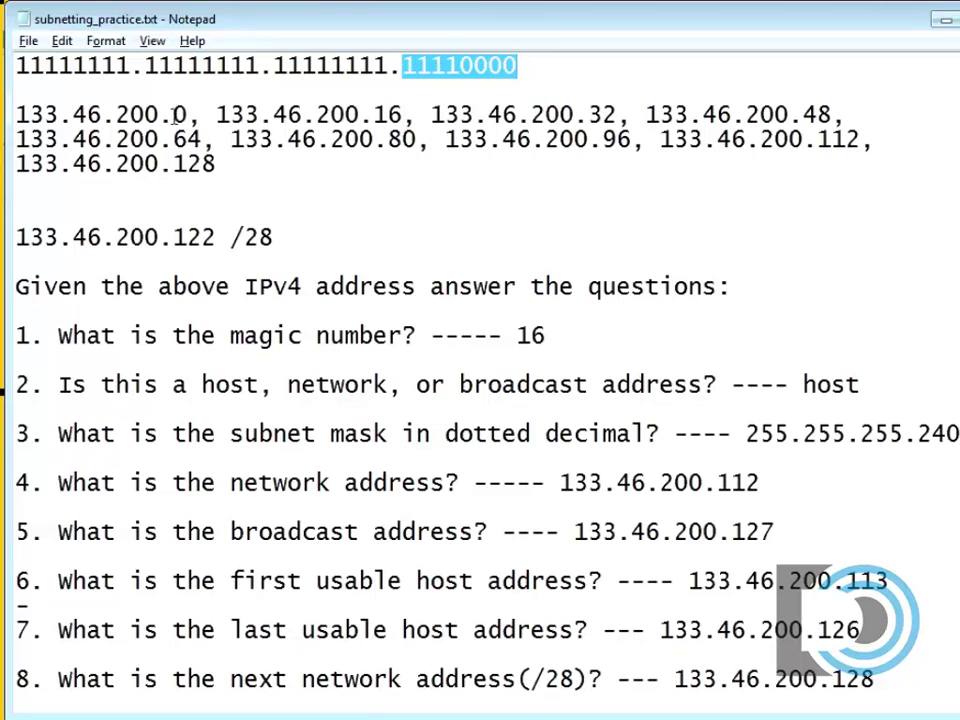
Try extending the first listed network to the range 133.46.200.0--15, and restore it to 133.46.200.0.
{"action": "left_click_drag", "start_coordinate": [174, 114], "coordinate": [188, 114]}
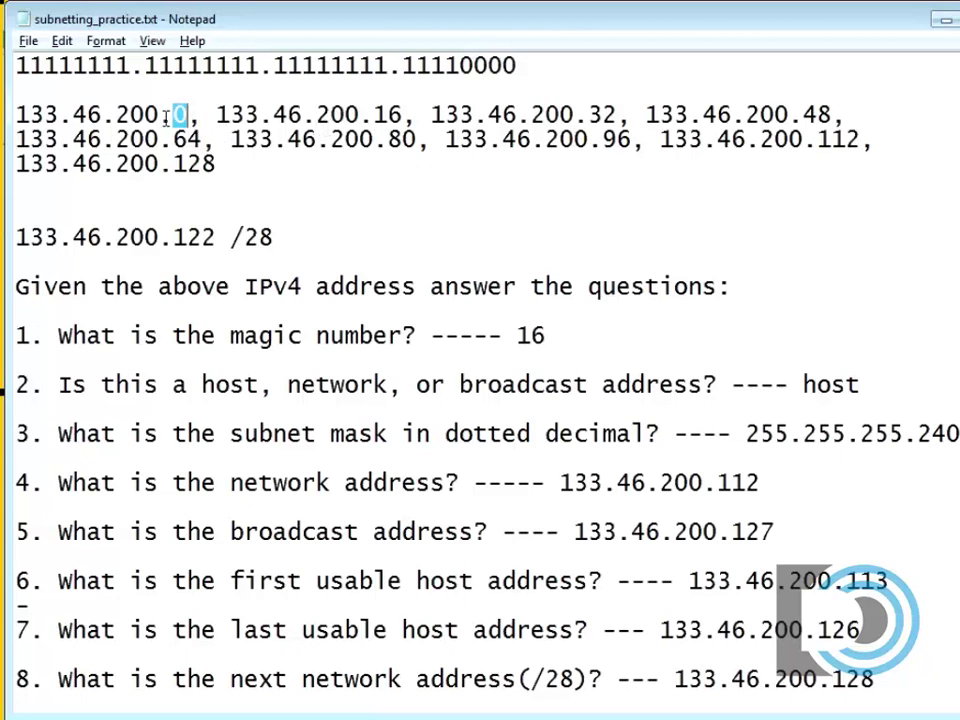
{"action": "left_click", "coordinate": [189, 116]}
{"action": "type", "text": "-15"}
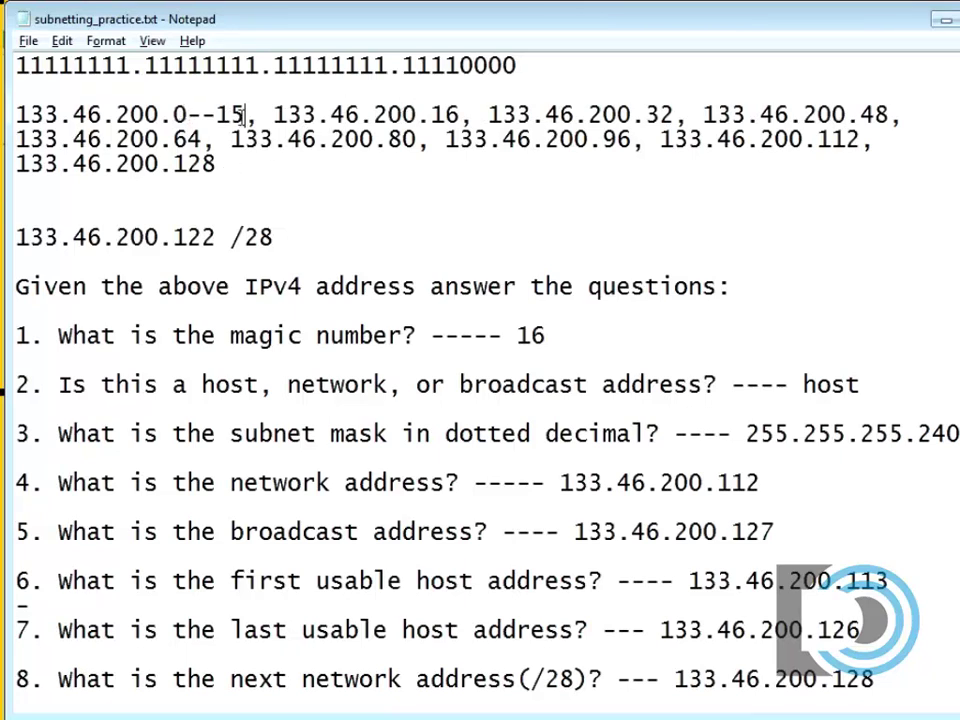
{"action": "key", "text": "BackSpace"}
{"action": "key", "text": "BackSpace"}
{"action": "key", "text": "BackSpace"}
{"action": "key", "text": "BackSpace"}
{"action": "key", "text": "BackSpace"}
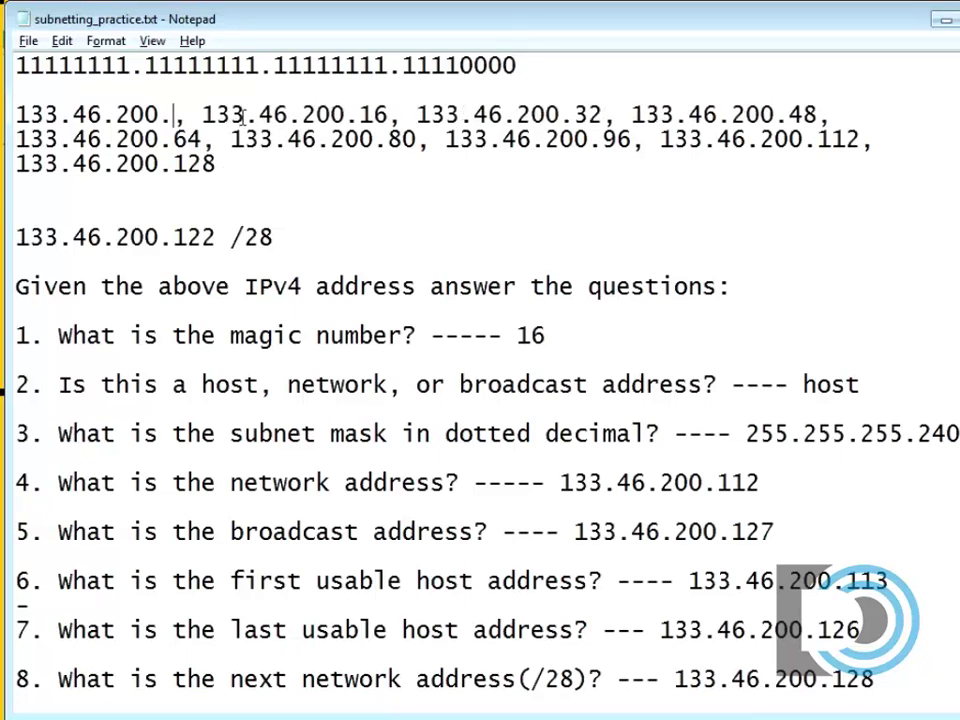
{"action": "type", "text": "0"}
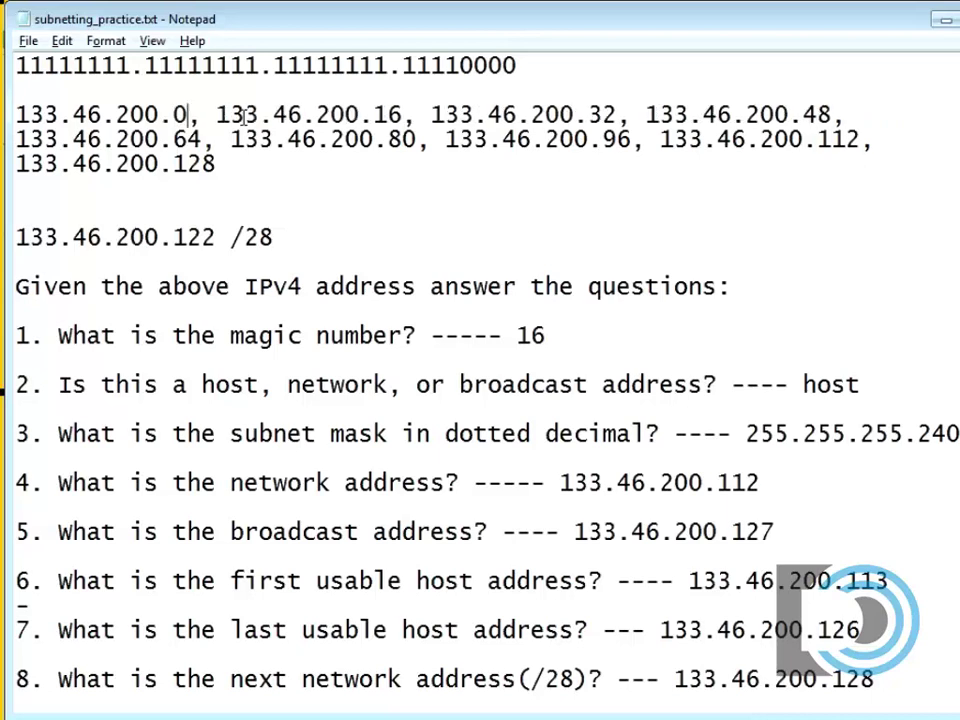
Examine the host and subnet bits in the mask's last octet, the listed networks and the completed answers.
{"action": "left_click_drag", "start_coordinate": [460, 64], "coordinate": [515, 65]}
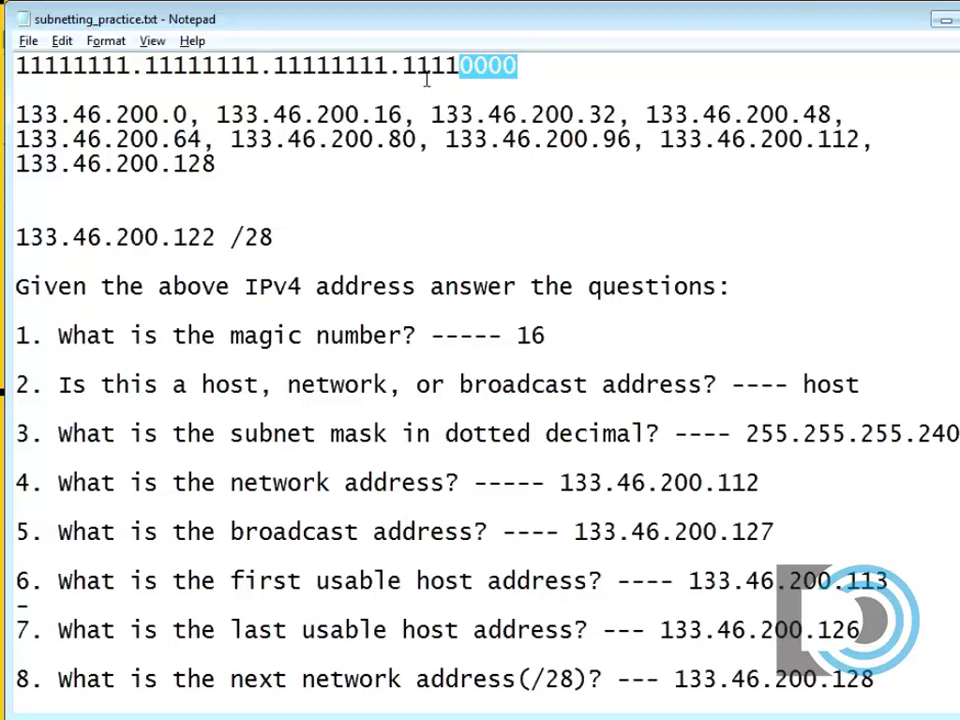
{"action": "left_click_drag", "start_coordinate": [403, 65], "coordinate": [455, 66]}
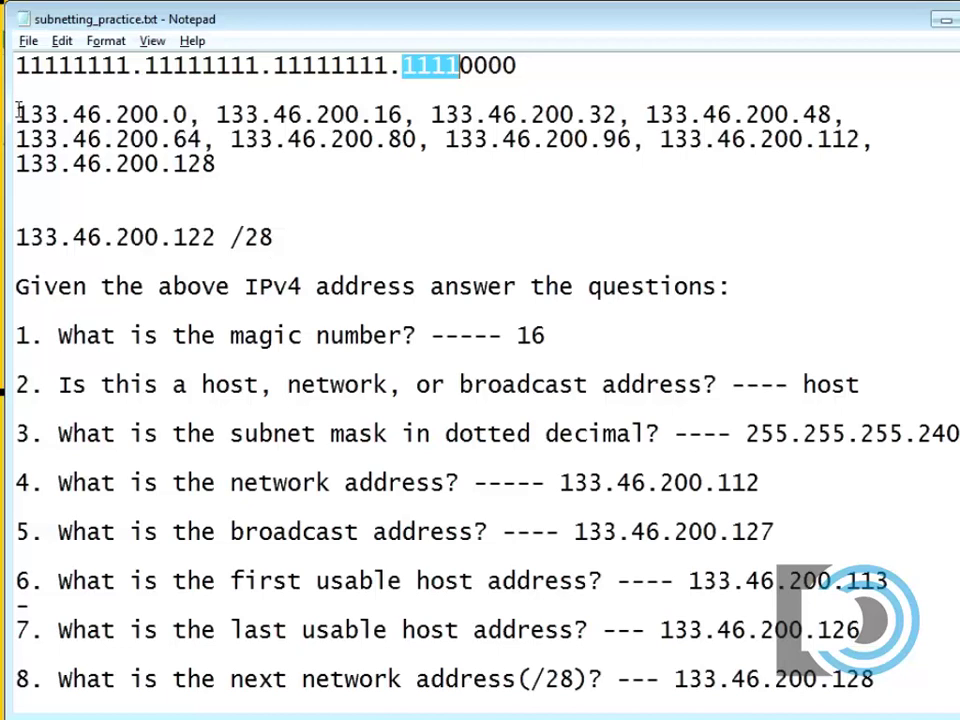
{"action": "left_click_drag", "start_coordinate": [15, 115], "coordinate": [823, 115]}
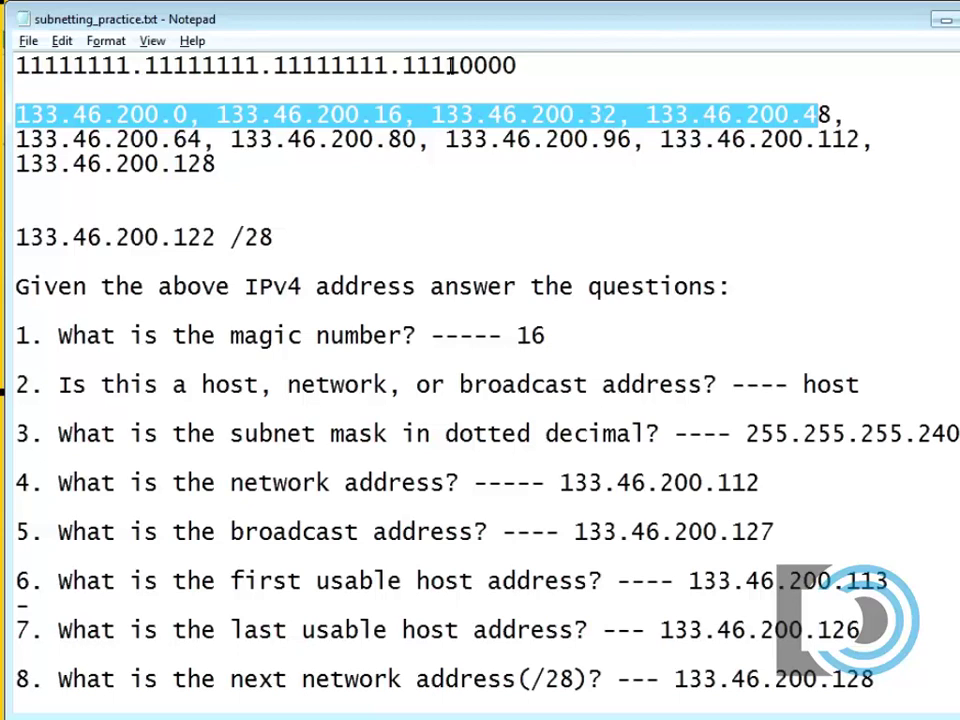
{"action": "scroll", "coordinate": [742, 583], "scroll_direction": "down", "scroll_amount": 1}
{"action": "left_click", "coordinate": [742, 583]}
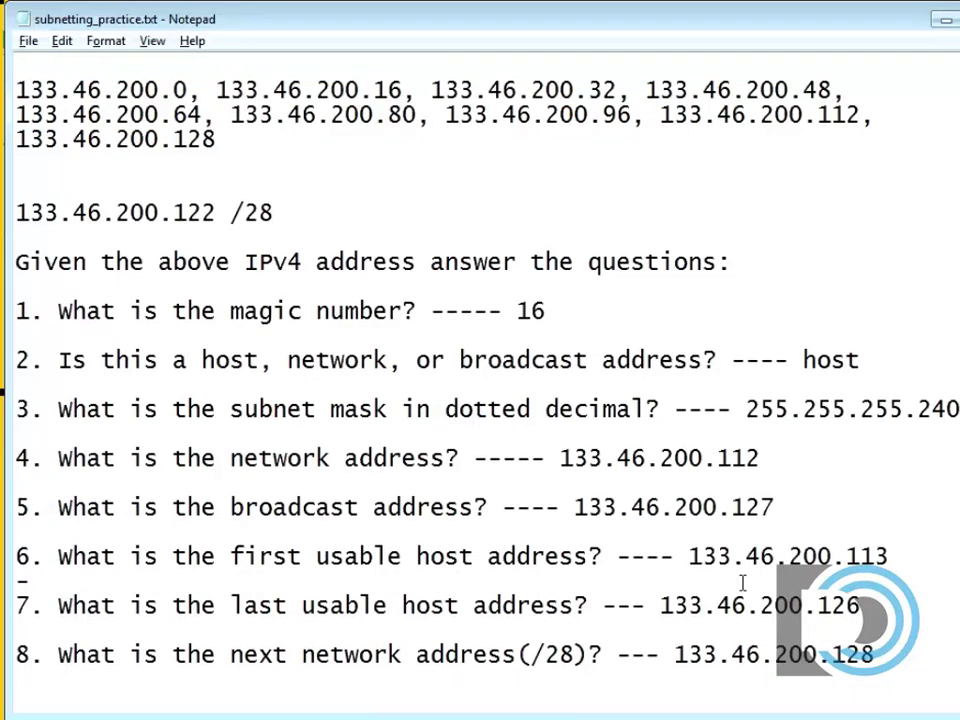
Remove the answer "--- 133.46.200.128" from question 8, keeping the question text.
{"action": "scroll", "coordinate": [742, 583], "scroll_direction": "up", "scroll_amount": 1}
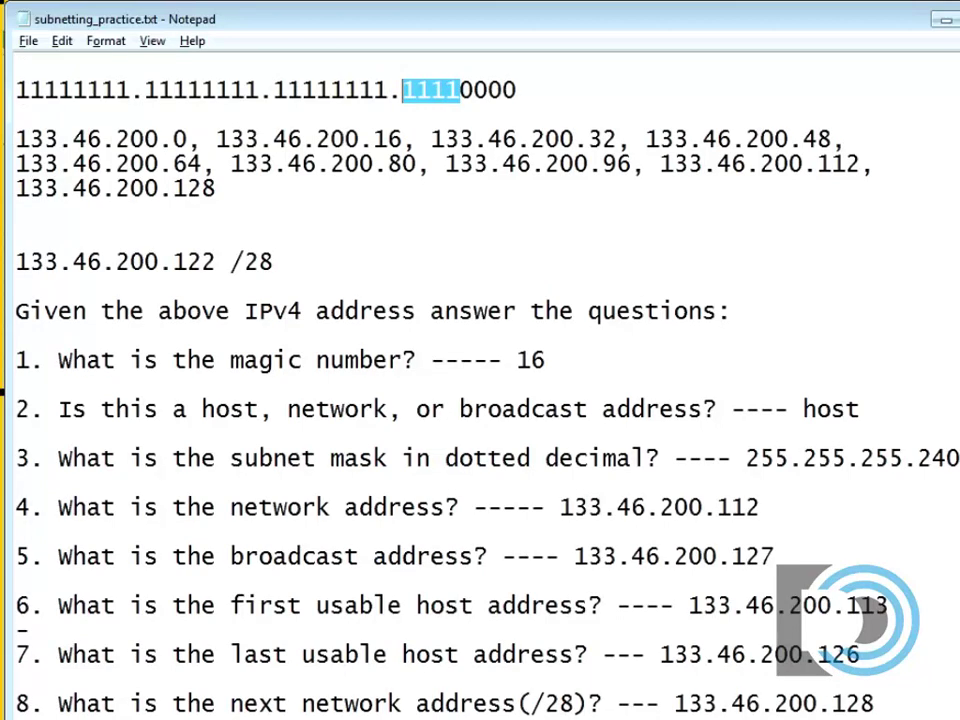
{"action": "left_click", "coordinate": [907, 697]}
{"action": "key", "text": "BackSpace"}
{"action": "key", "text": "BackSpace"}
{"action": "key", "text": "BackSpace"}
{"action": "key", "text": "BackSpace"}
{"action": "key", "text": "BackSpace"}
{"action": "key", "text": "BackSpace"}
{"action": "key", "text": "BackSpace"}
{"action": "key", "text": "BackSpace"}
{"action": "key", "text": "BackSpace"}
{"action": "key", "text": "BackSpace"}
{"action": "key", "text": "BackSpace"}
{"action": "key", "text": "BackSpace"}
{"action": "key", "text": "BackSpace"}
{"action": "key", "text": "BackSpace"}
{"action": "key", "text": "BackSpace"}
{"action": "key", "text": "BackSpace"}
{"action": "key", "text": "BackSpace"}
{"action": "key", "text": "BackSpace"}
{"action": "key", "text": "BackSpace"}
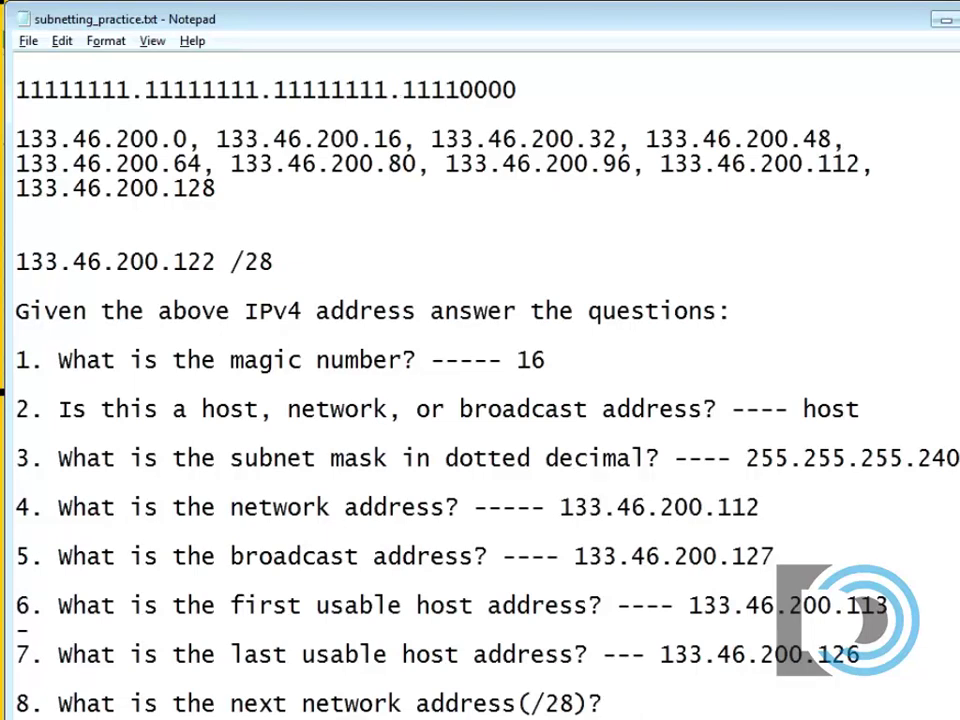
Remove the answer "--- 133.46.200.126" from question 7, keeping the question text.
{"action": "left_click", "coordinate": [891, 650]}
{"action": "key", "text": "BackSpace"}
{"action": "key", "text": "BackSpace"}
{"action": "key", "text": "BackSpace"}
{"action": "key", "text": "BackSpace"}
{"action": "key", "text": "BackSpace"}
{"action": "key", "text": "BackSpace"}
{"action": "key", "text": "BackSpace"}
{"action": "key", "text": "BackSpace"}
{"action": "key", "text": "BackSpace"}
{"action": "key", "text": "BackSpace"}
{"action": "key", "text": "BackSpace"}
{"action": "key", "text": "BackSpace"}
{"action": "key", "text": "BackSpace"}
{"action": "key", "text": "BackSpace"}
{"action": "key", "text": "BackSpace"}
{"action": "key", "text": "BackSpace"}
{"action": "key", "text": "BackSpace"}
{"action": "key", "text": "BackSpace"}
{"action": "key", "text": "BackSpace"}
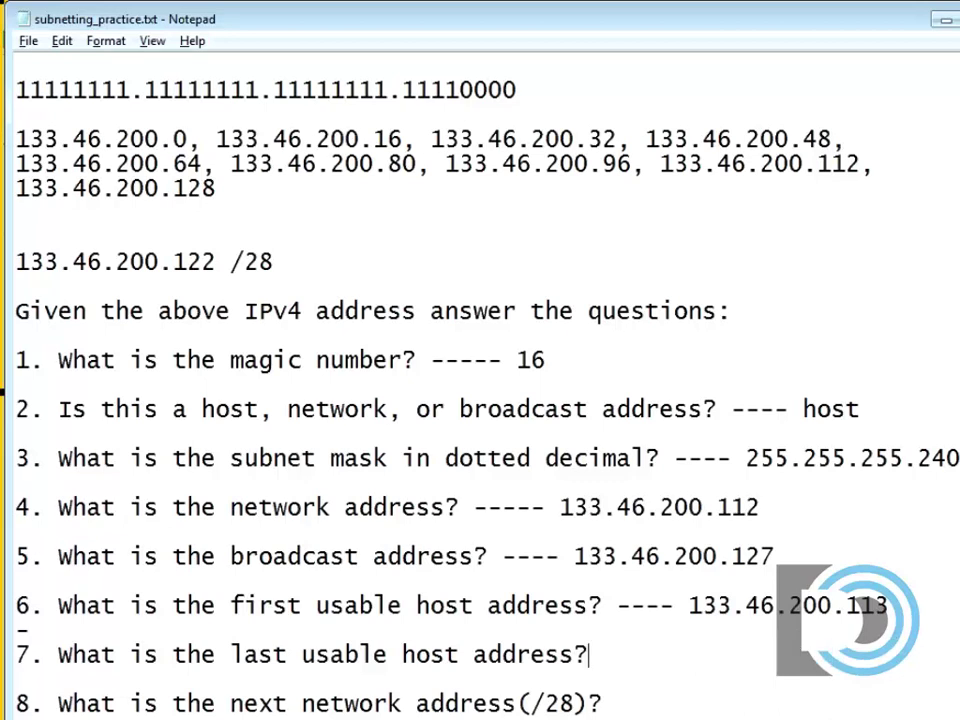
Remove the answer "---- 133.46.200.113" from question 6, keeping the question text.
{"action": "left_click", "coordinate": [933, 603]}
{"action": "key", "text": "BackSpace"}
{"action": "key", "text": "BackSpace"}
{"action": "key", "text": "BackSpace"}
{"action": "key", "text": "BackSpace"}
{"action": "key", "text": "BackSpace"}
{"action": "key", "text": "BackSpace"}
{"action": "key", "text": "BackSpace"}
{"action": "key", "text": "BackSpace"}
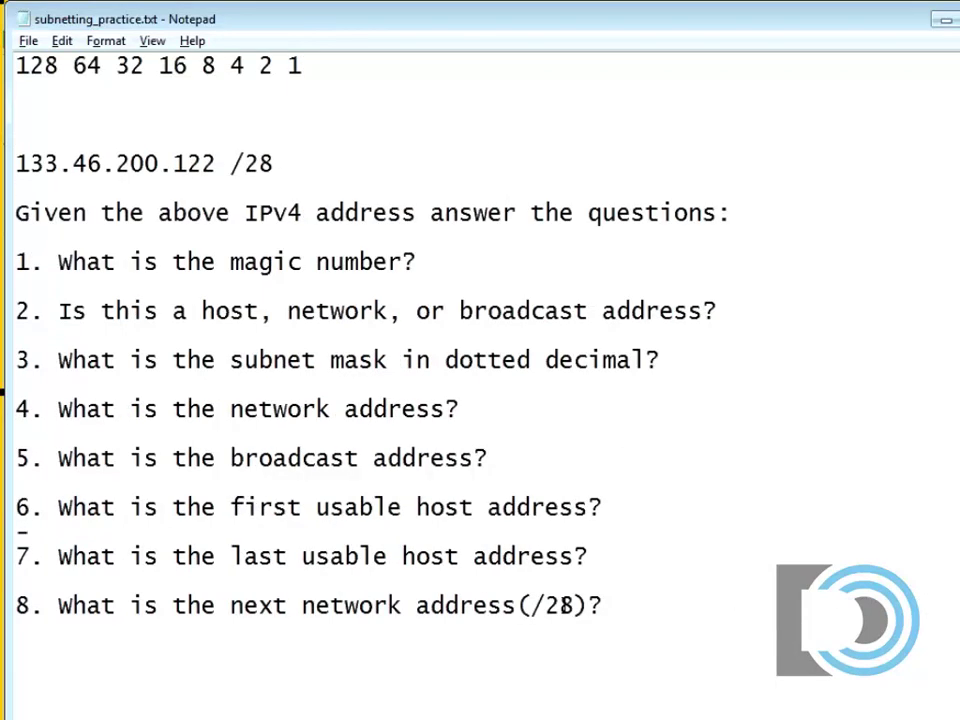
Change the prefix length to /22 in question 8 and in the practice address line.
{"action": "key", "text": "BackSpace"}
{"action": "type", "text": "2"}
{"action": "left_click_drag", "start_coordinate": [259, 163], "coordinate": [272, 163]}
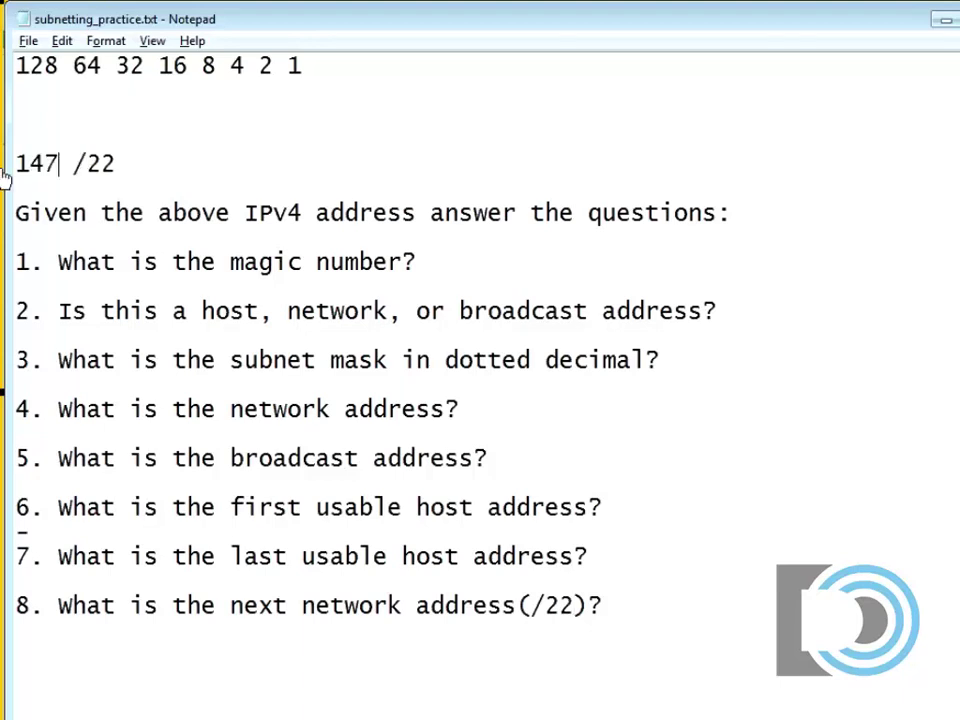
Replace the practice IPv4 address in front of the /22 prefix with 146.24.16.137.
{"action": "key", "text": "BackSpace"}
{"action": "type", "text": "6.24."}
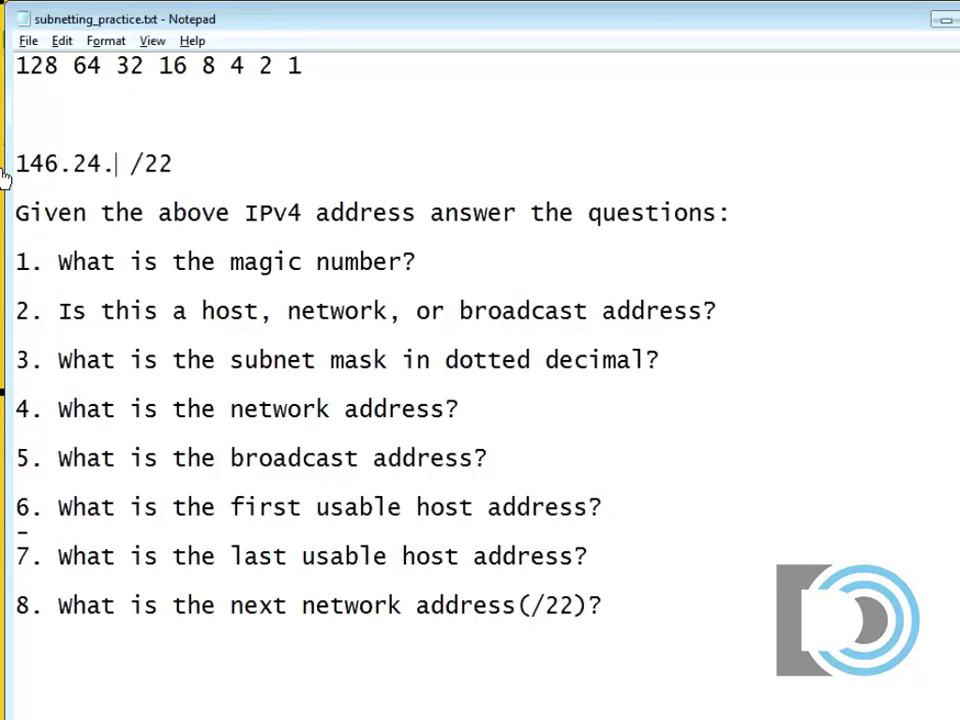
{"action": "type", "text": "16."}
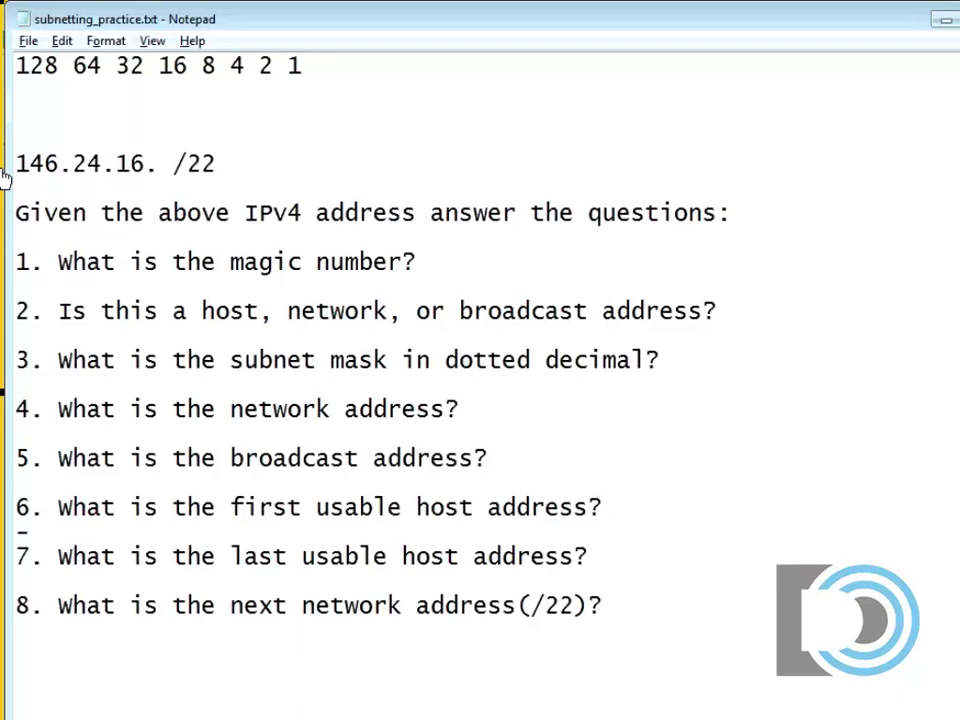
{"action": "type", "text": "137"}
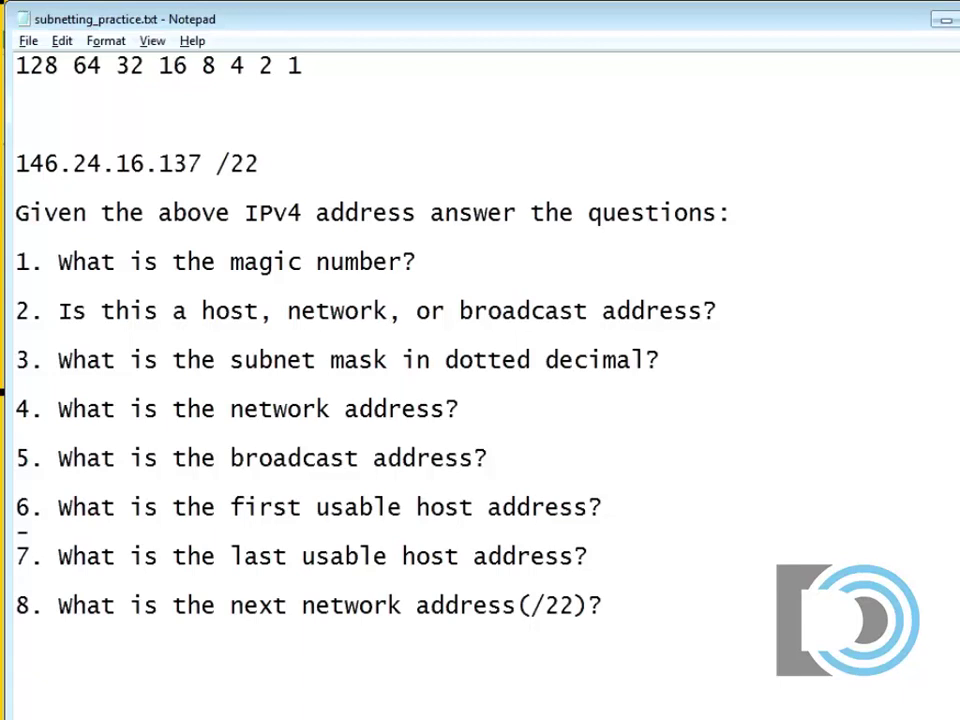
{"action": "left_click", "coordinate": [15, 440]}
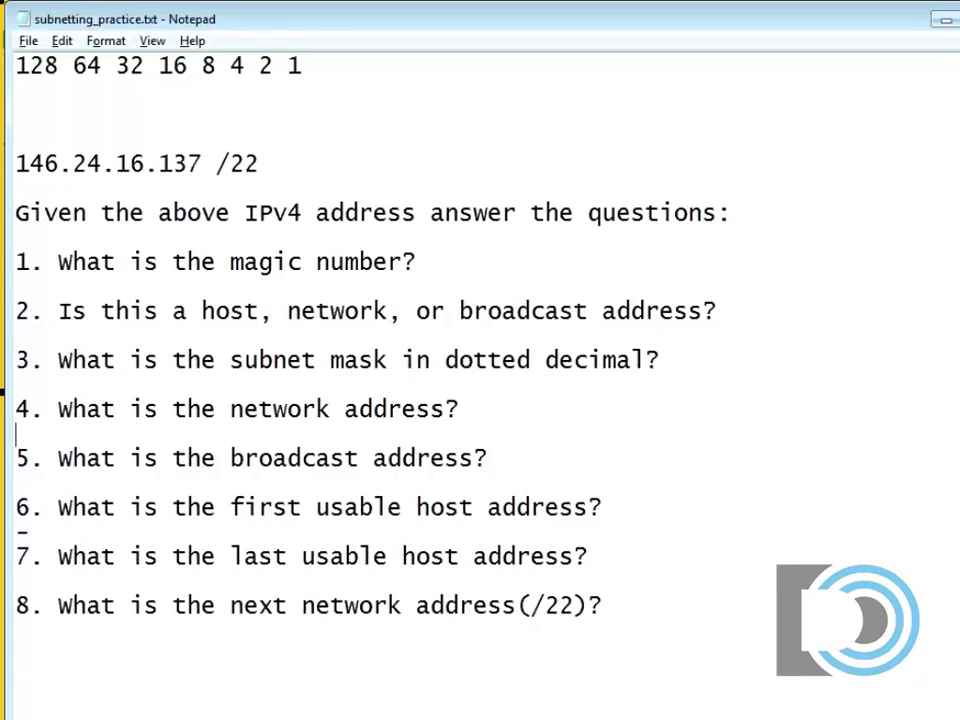